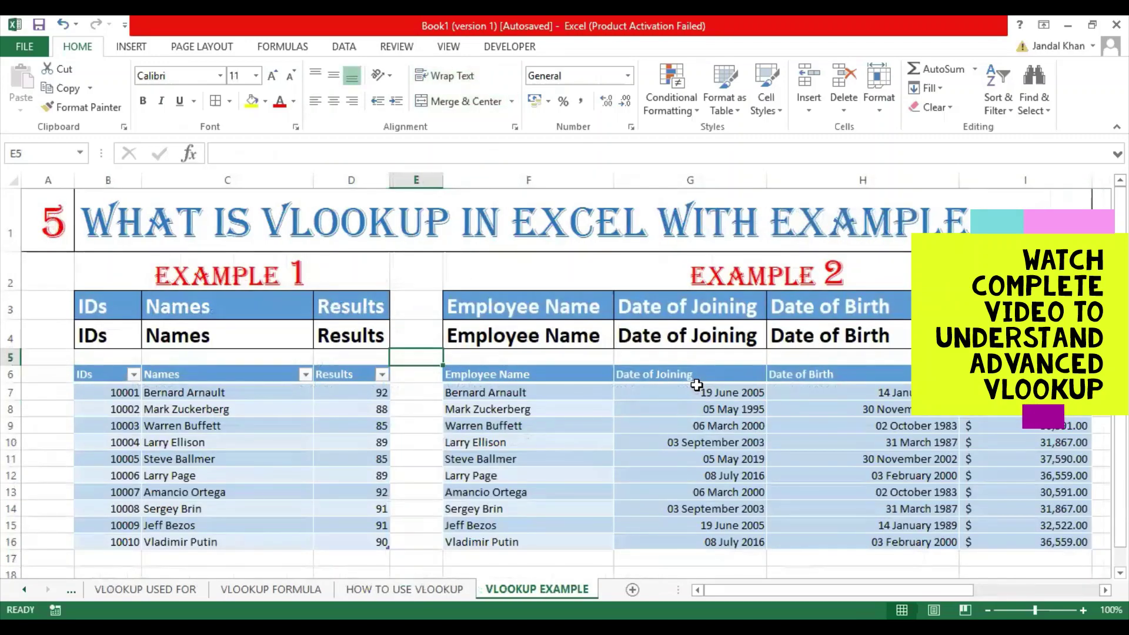
Step: Examine the Example 1 and Example 2 lookup rows and data tables on the VLOOKUP EXAMPLE sheet
click(283, 271)
click(650, 275)
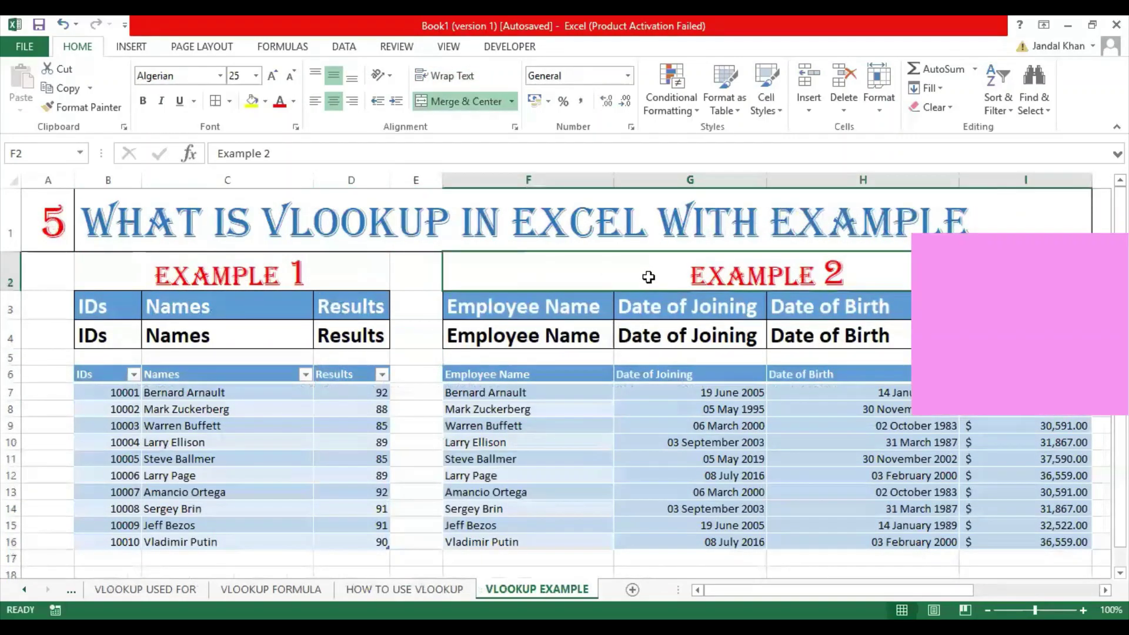
click(283, 330)
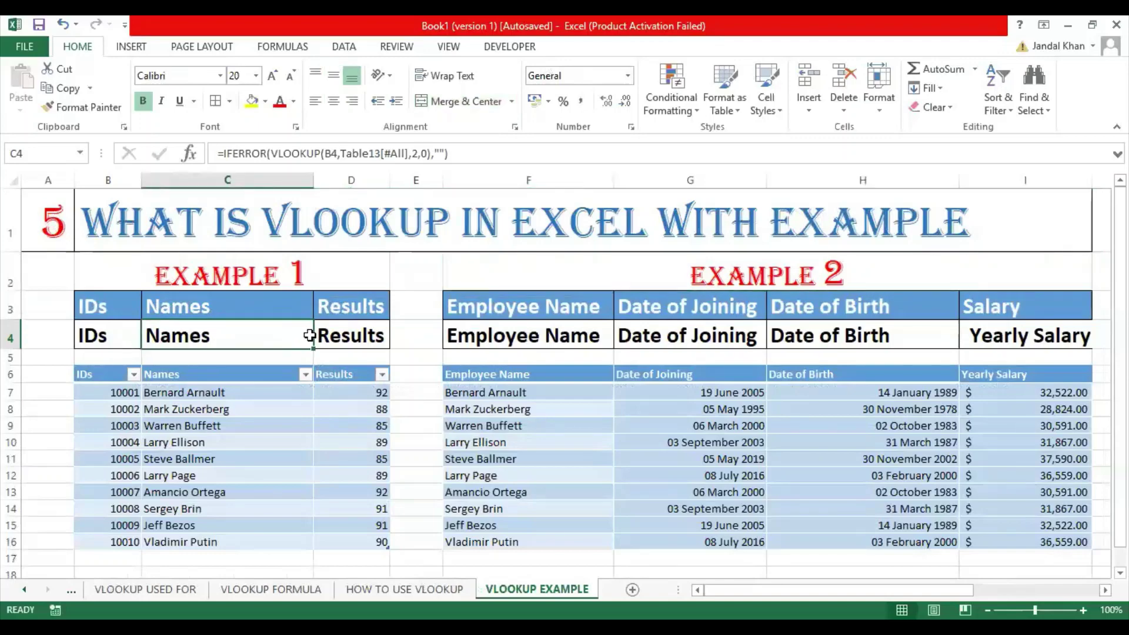
click(130, 336)
click(146, 335)
click(136, 376)
click(592, 340)
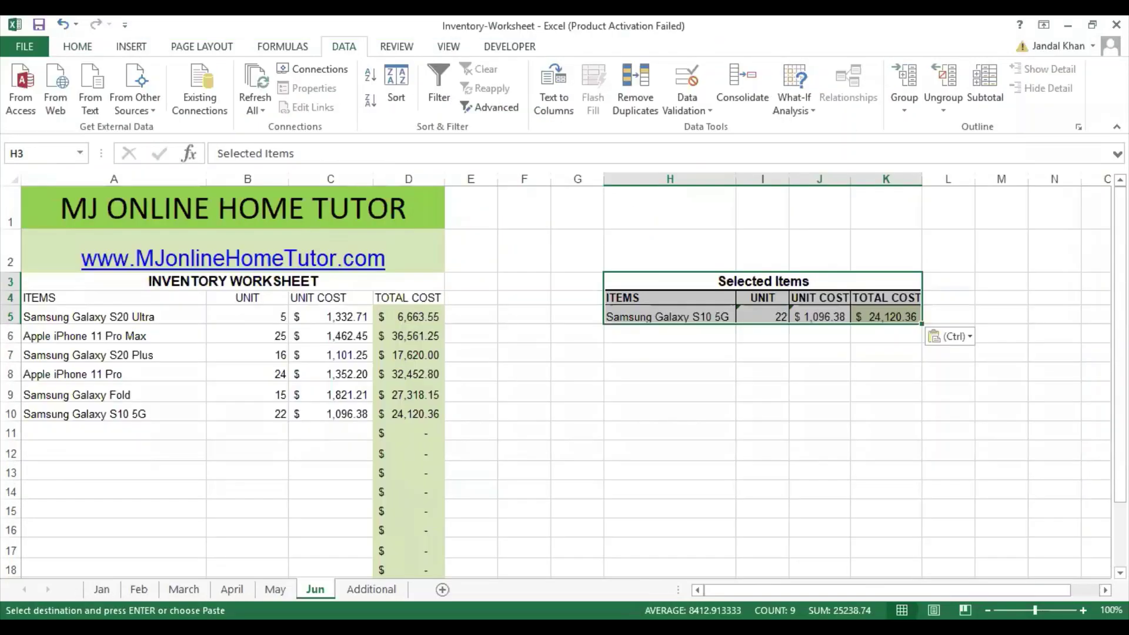
Step: On the May sheet of the inventory workbook, choose Apple iPhone 11 as the item in the Selected Items table
click(739, 260)
key(ctrl+Page_Up)
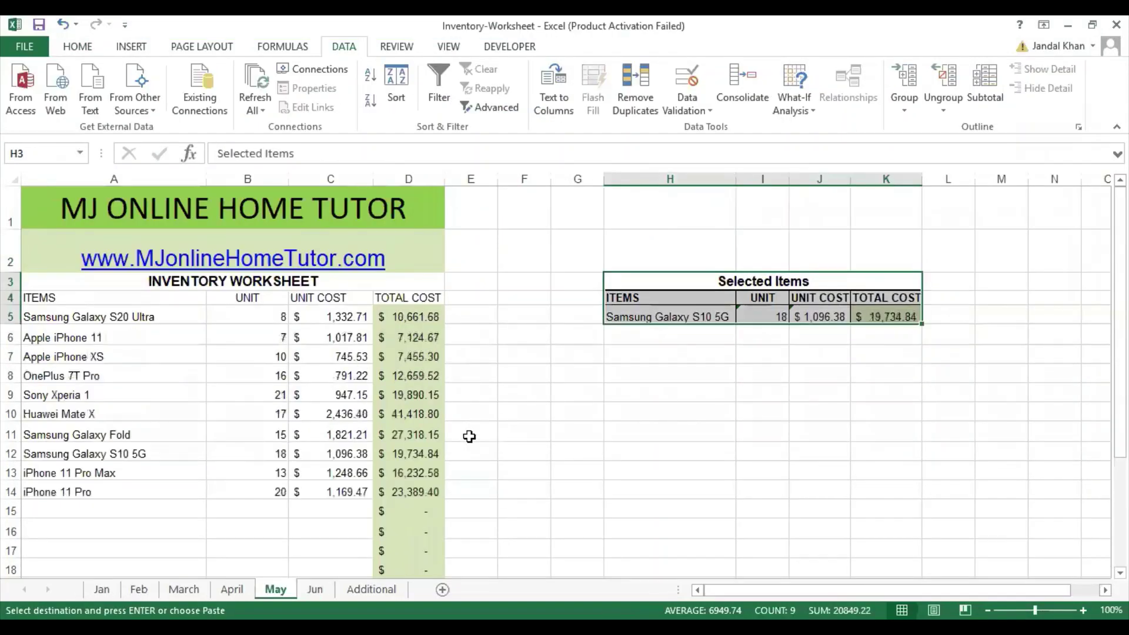
click(806, 377)
click(723, 315)
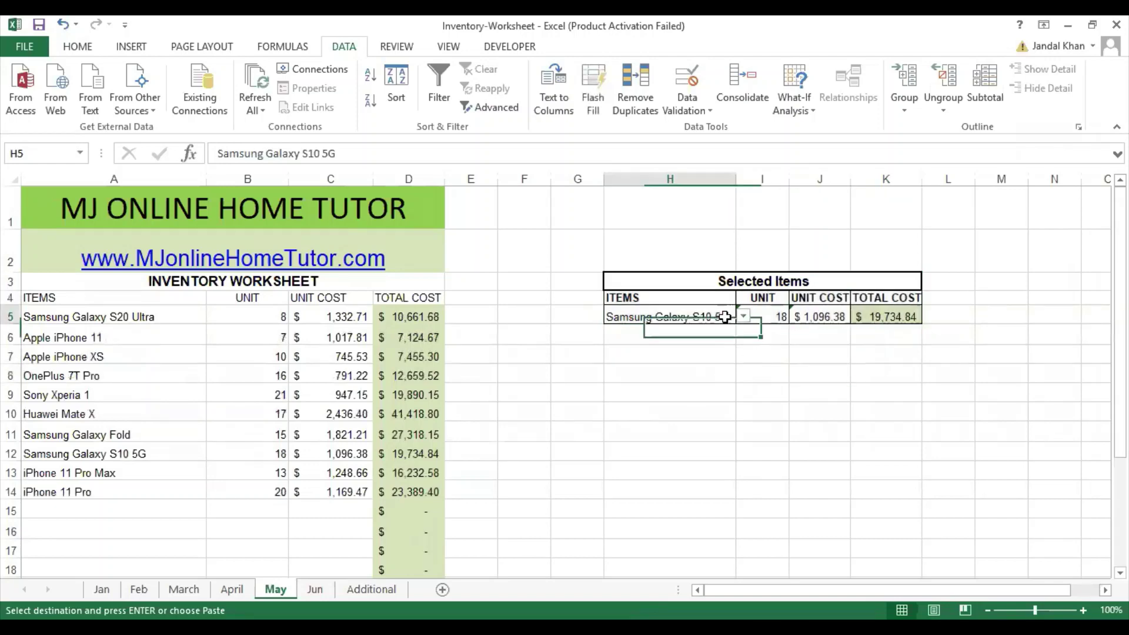
click(743, 316)
scroll(741, 333, up, 3)
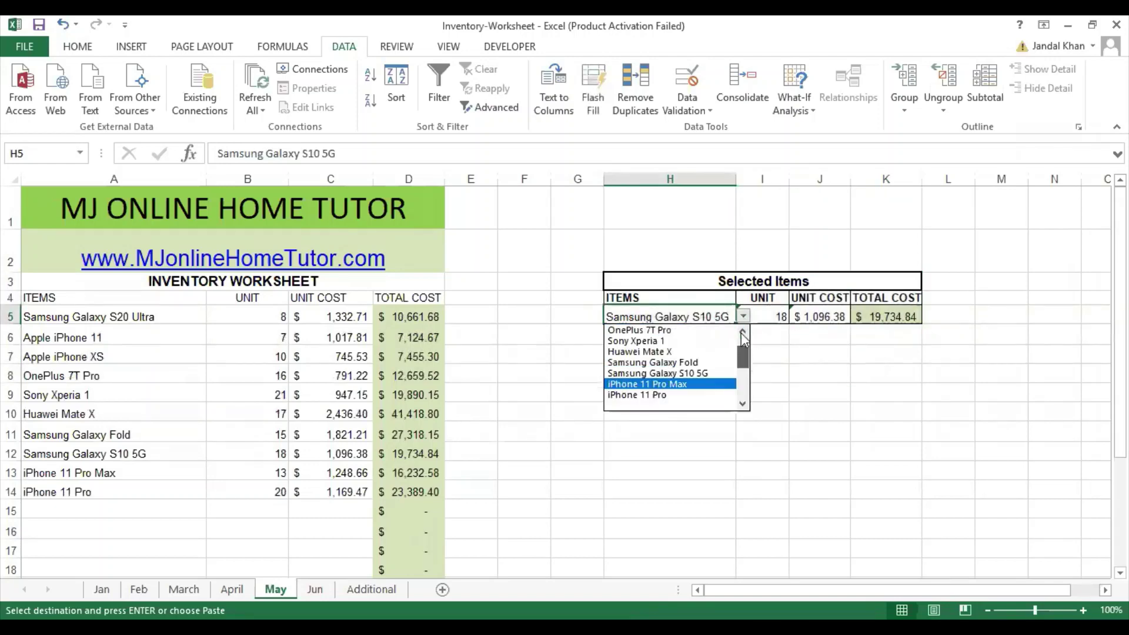
click(706, 342)
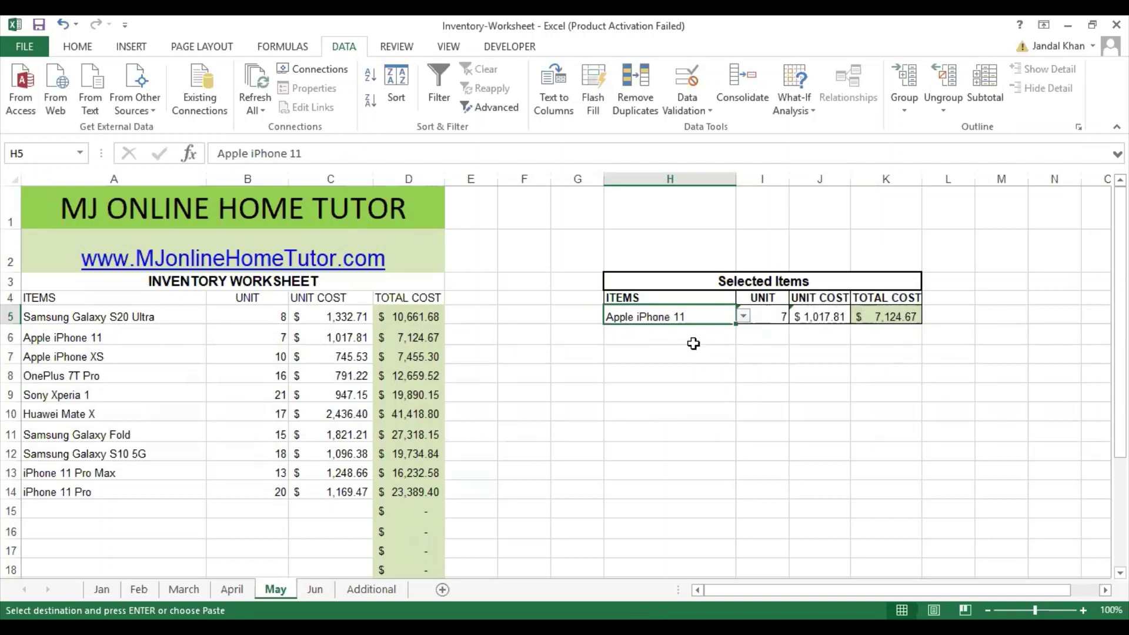
Step: On the April sheet, choose Apple iPhone XS Max as the item in the Selected Items table
click(233, 589)
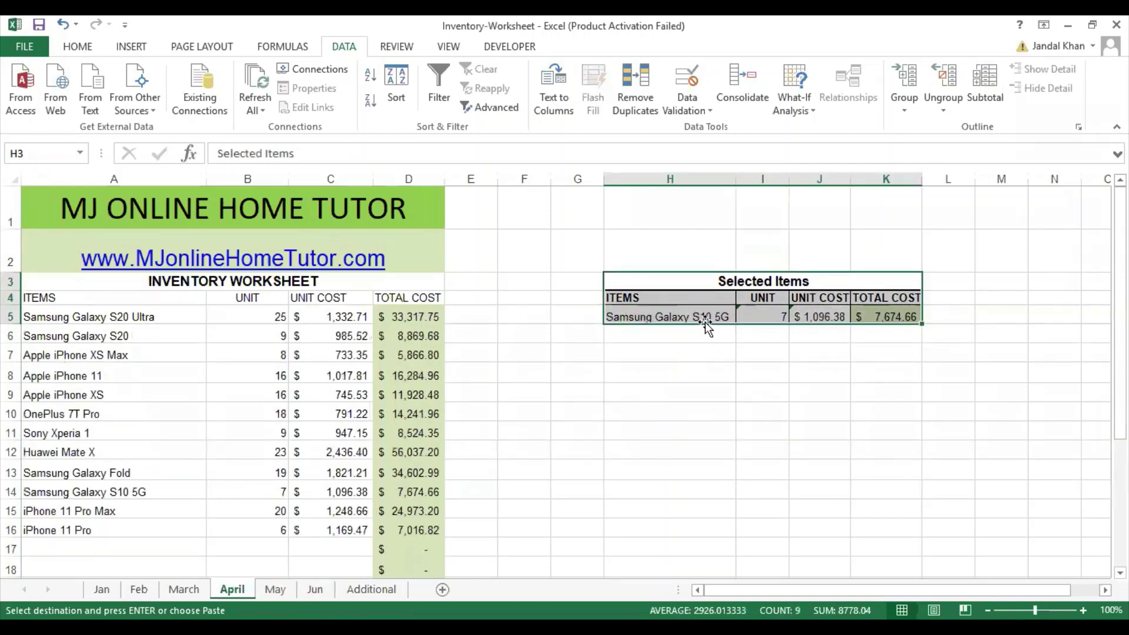
click(704, 322)
click(743, 317)
scroll(746, 353, up, 3)
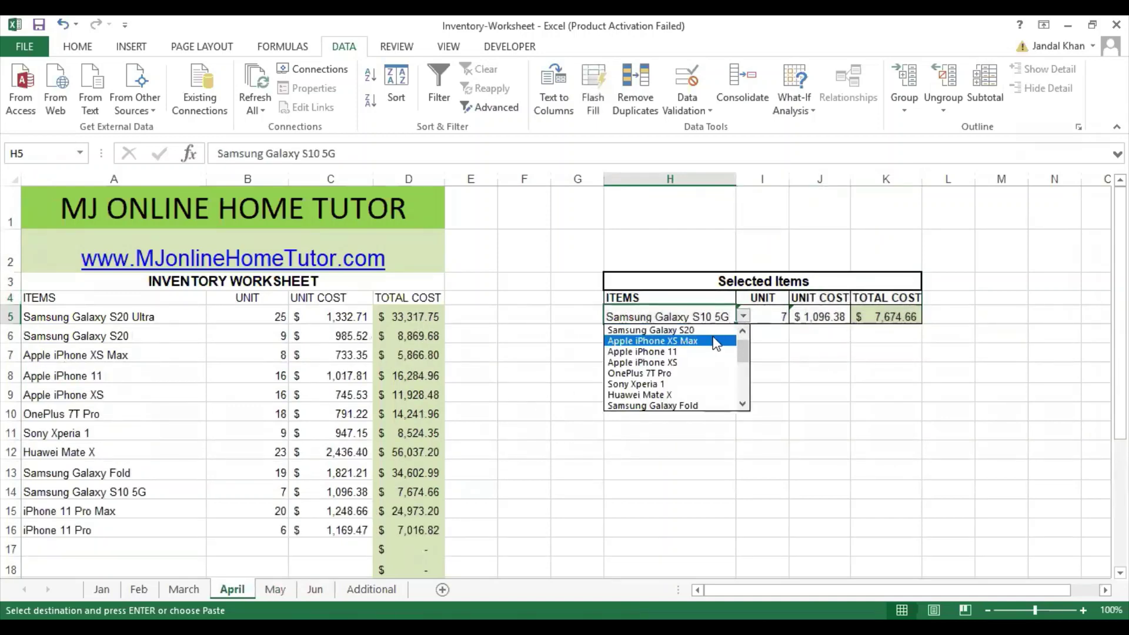
click(659, 341)
Step: On the March sheet, choose a different item in the Selected Items table to look up its unit, unit cost and total cost
click(198, 589)
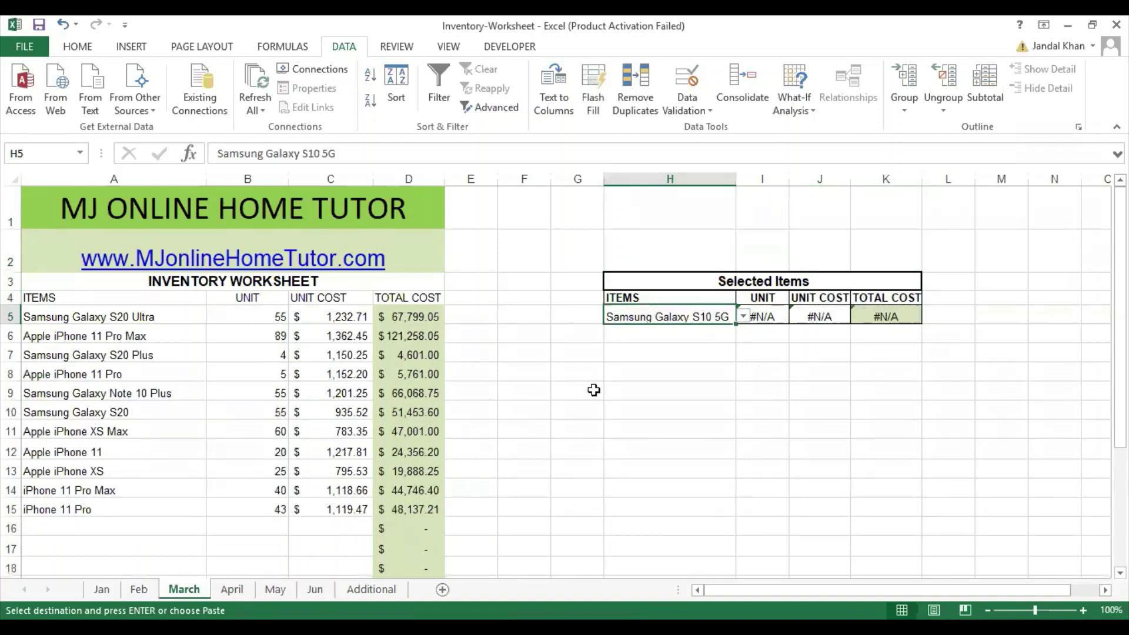
click(743, 317)
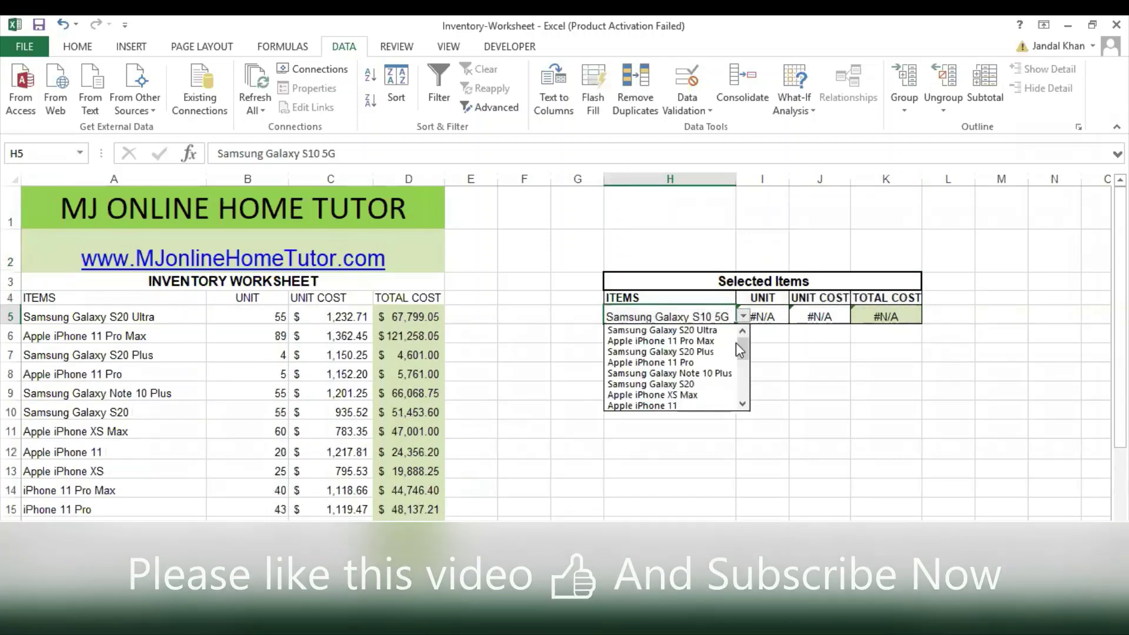
click(704, 364)
click(653, 356)
click(656, 392)
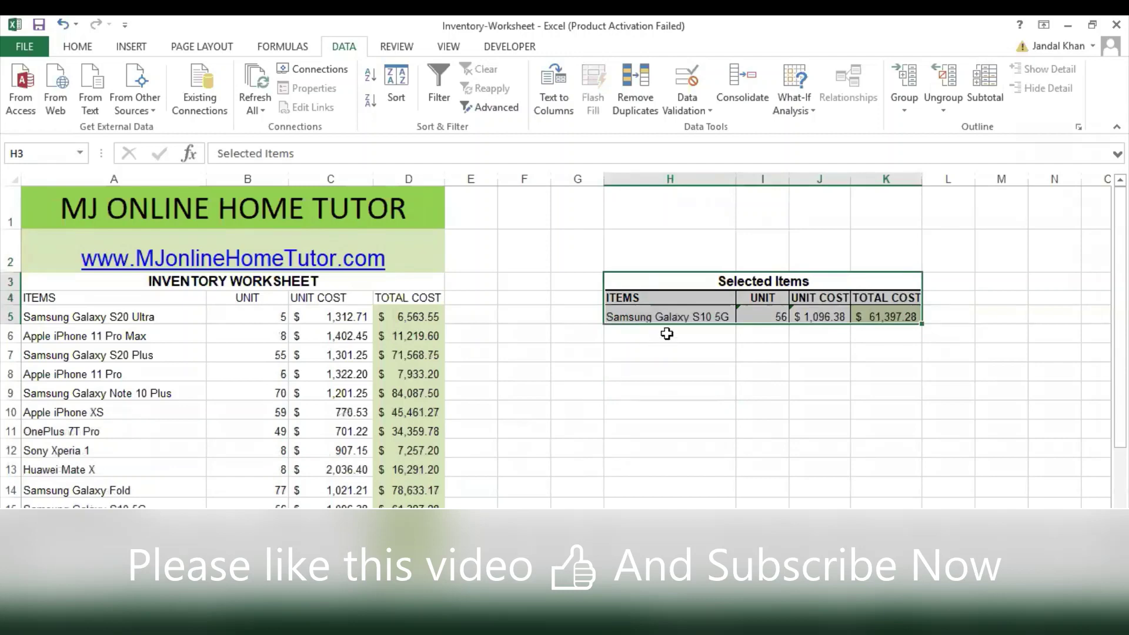
Step: Choose another item in the Feb sheet's Selected Items table and open the item choices on the Jan sheet
click(677, 319)
click(743, 319)
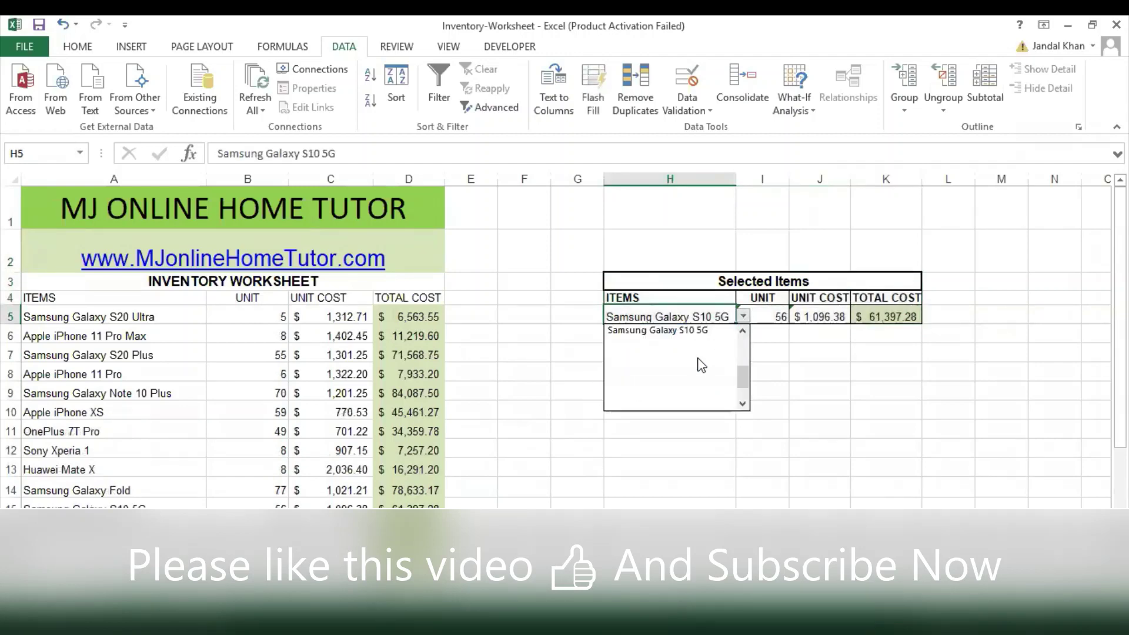
click(691, 384)
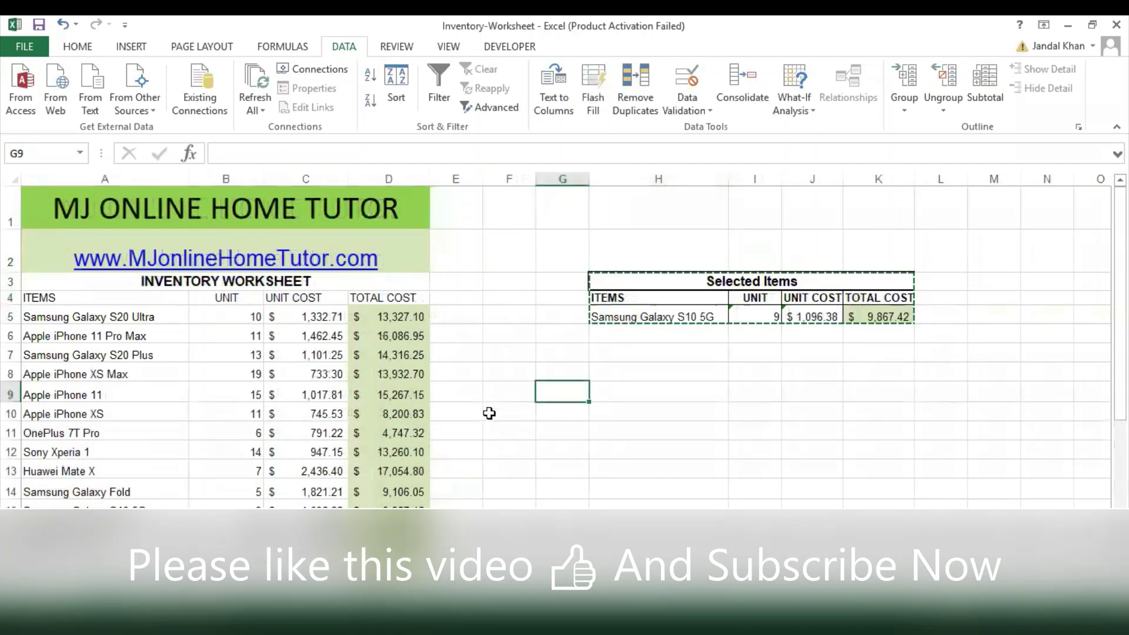
click(653, 317)
click(736, 316)
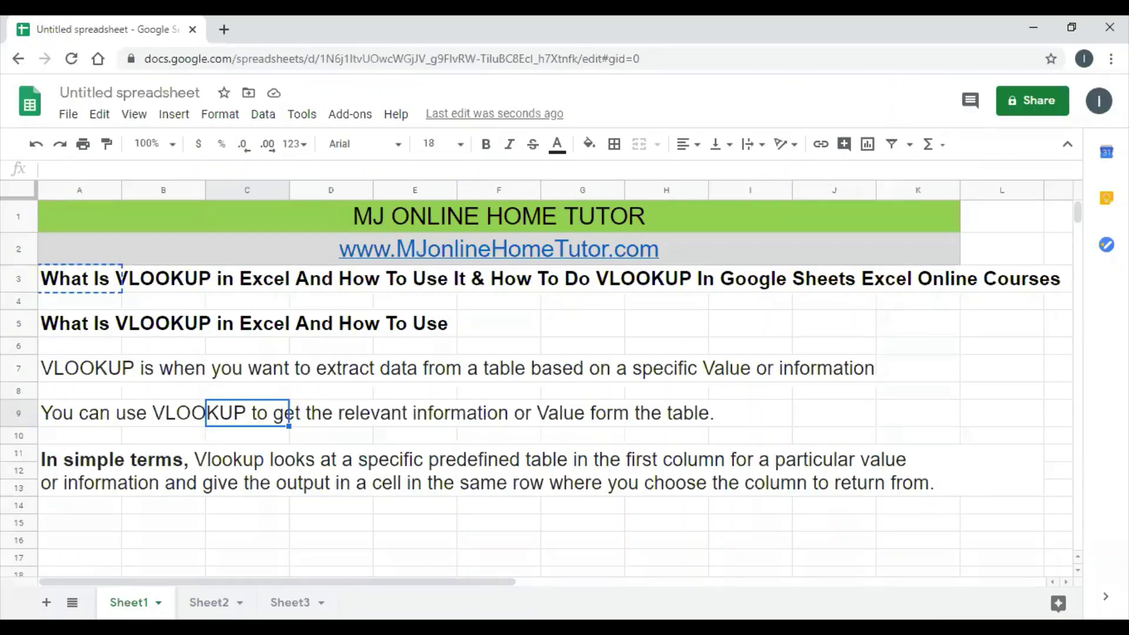
Step: Switch to Google Sheets and review the VLOOKUP title and subheading on Sheet1
click(139, 331)
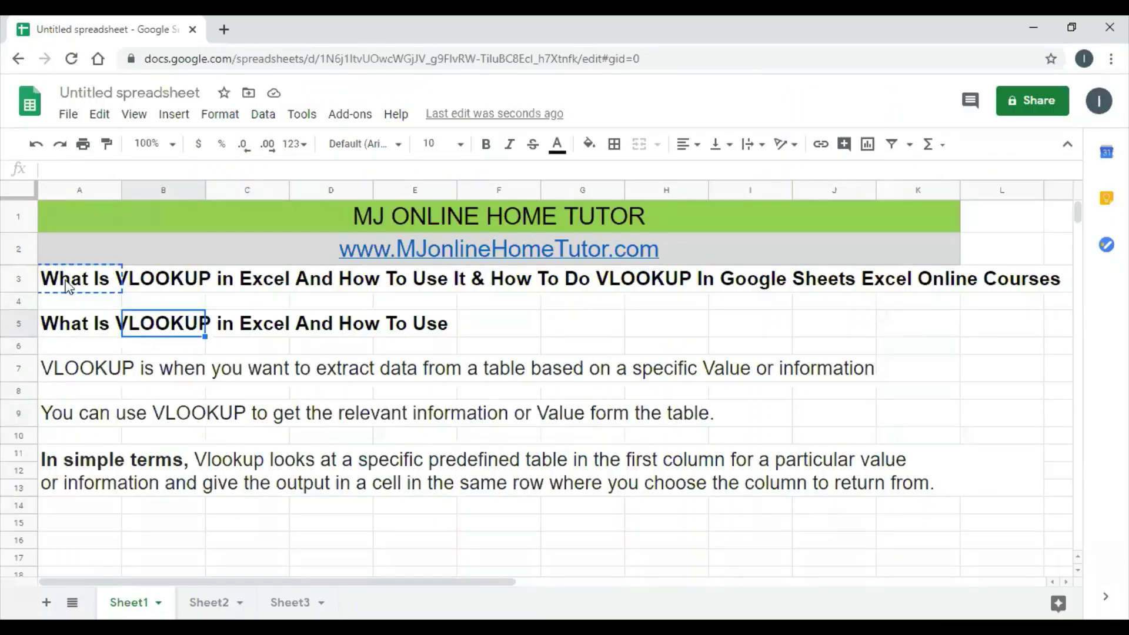
click(69, 285)
click(327, 284)
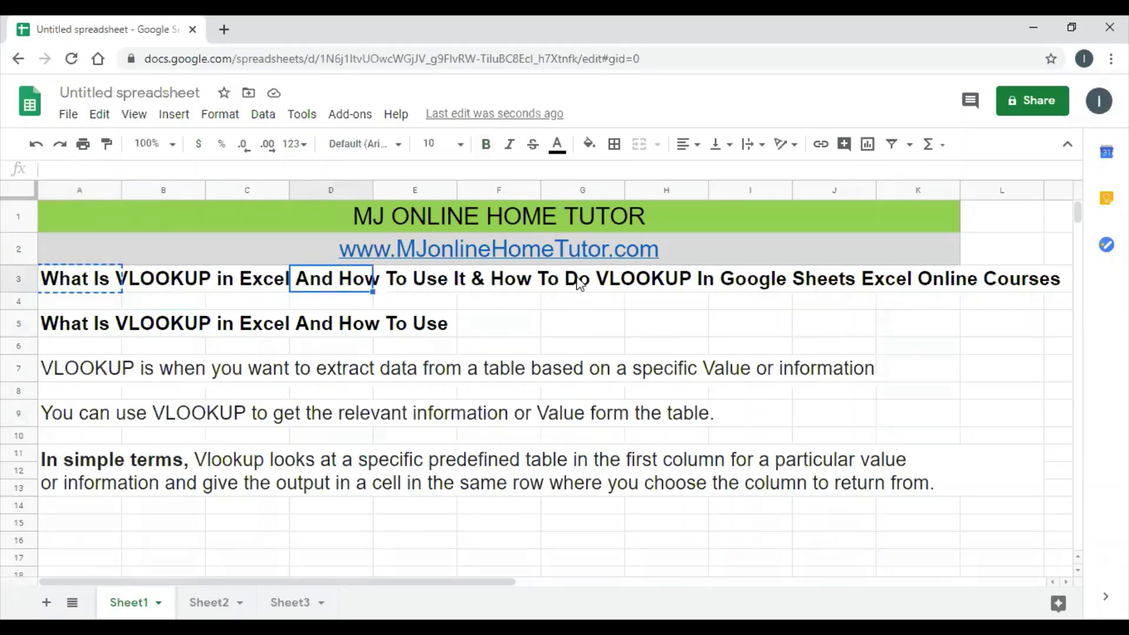
click(80, 329)
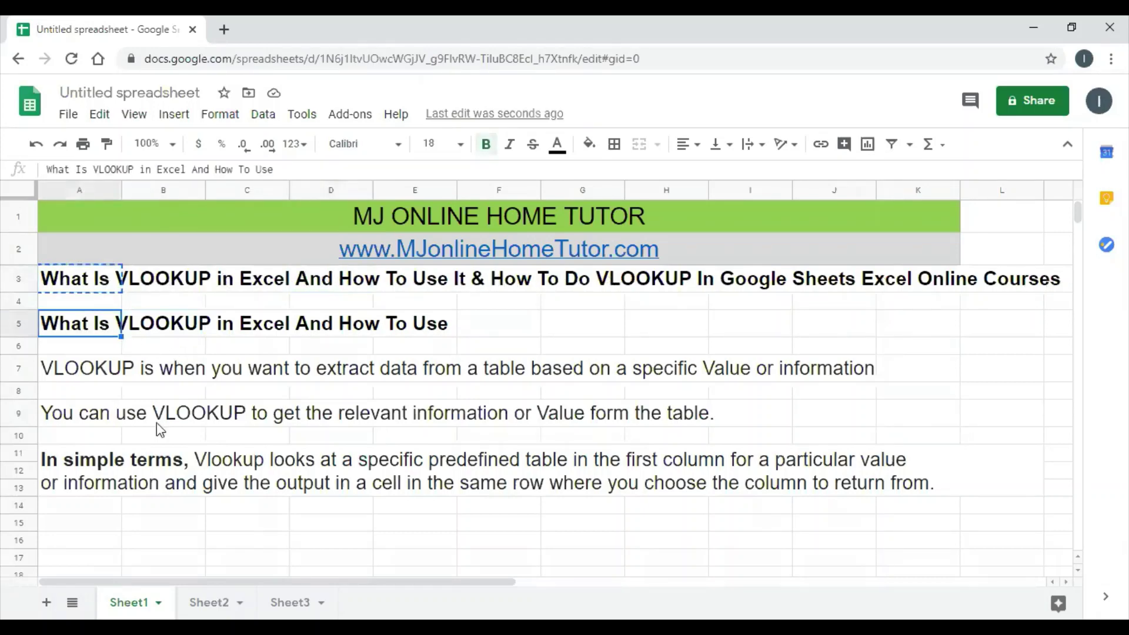
Step: On Sheet2, set the lookup table's ID to 10001 and select its Employee Name formula cell
click(208, 604)
click(73, 313)
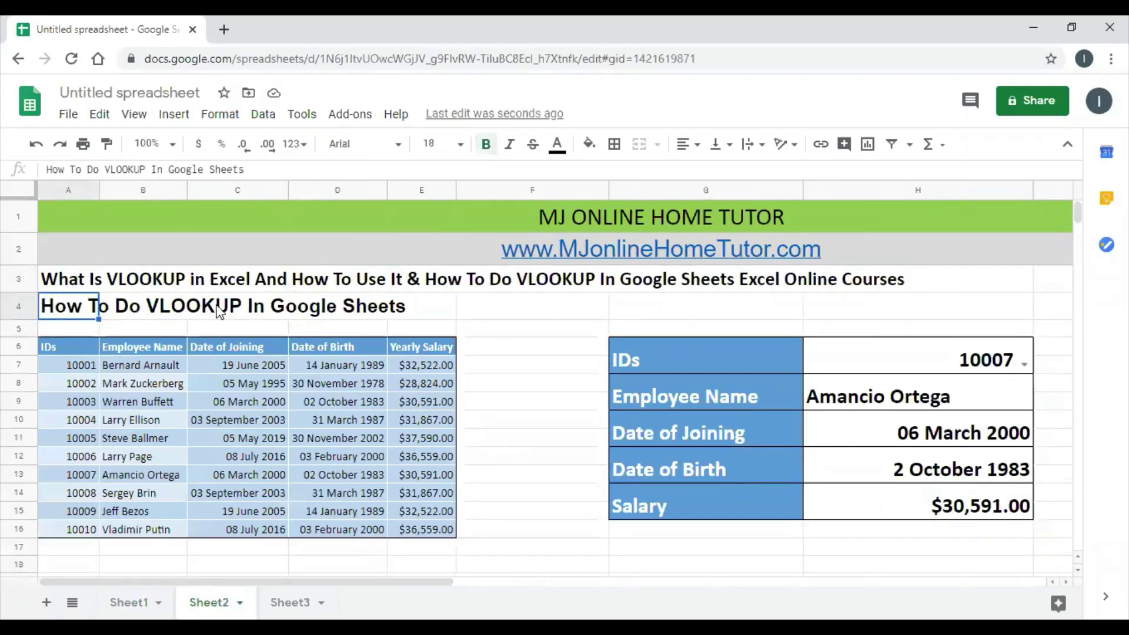
click(1023, 366)
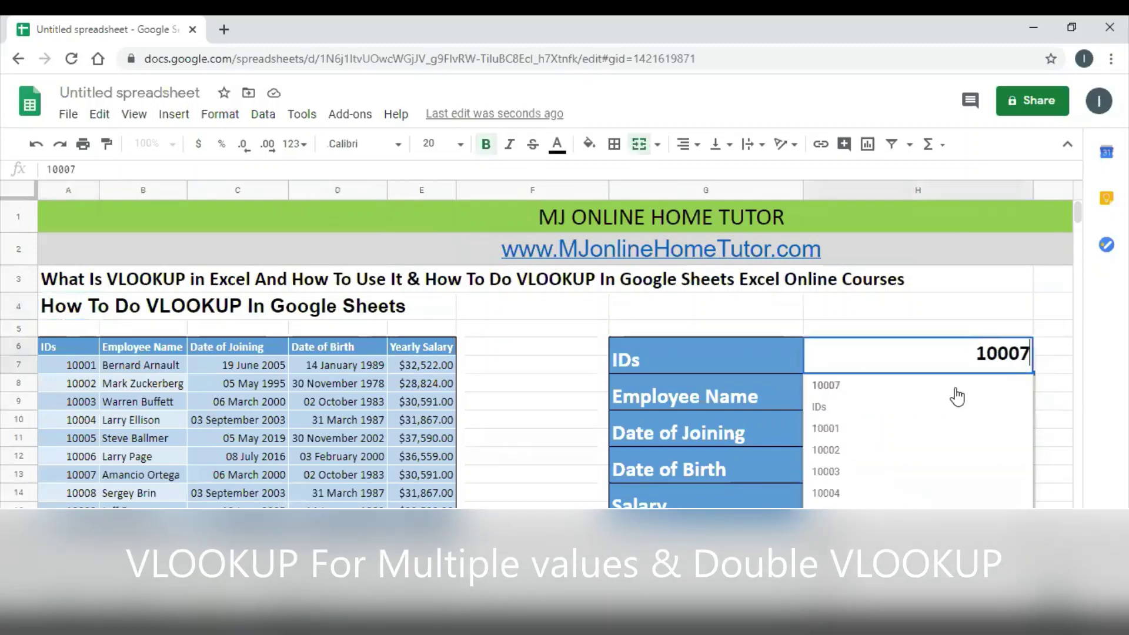
click(854, 430)
click(890, 408)
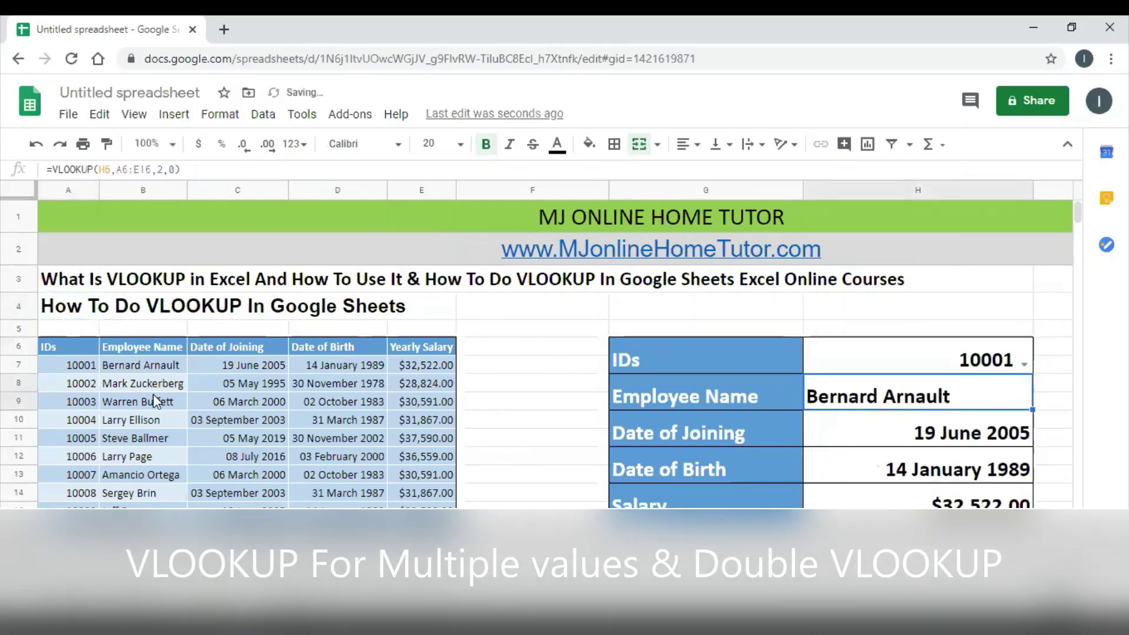
Step: Compare the source table's row for ID 10001, from ID through Yearly Salary, with the lookup results
click(82, 366)
click(144, 366)
click(211, 366)
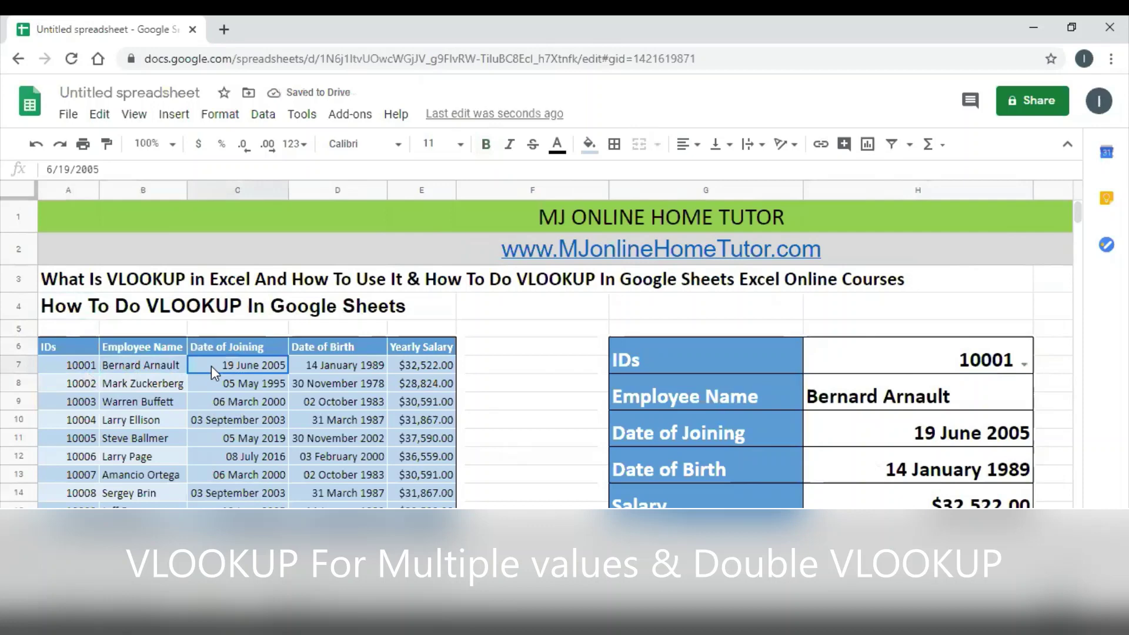
click(313, 370)
click(400, 370)
drag(982, 409, 979, 497)
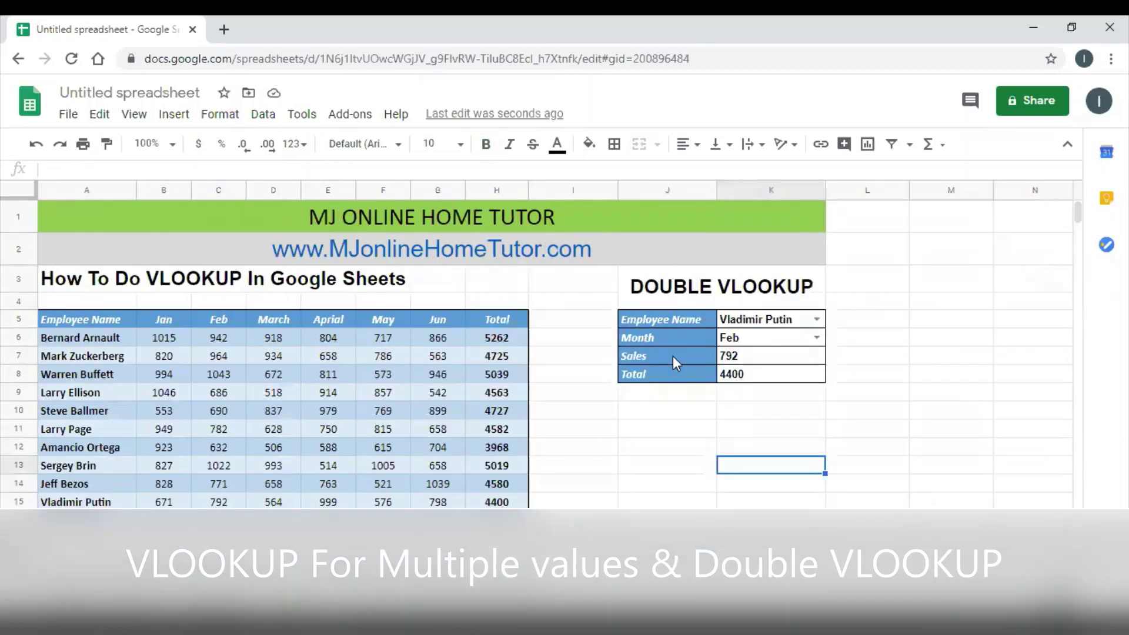
Step: Review the DOUBLE VLOOKUP heading and the How To Do VLOOKUP In Google Sheets title on Sheet3
click(696, 290)
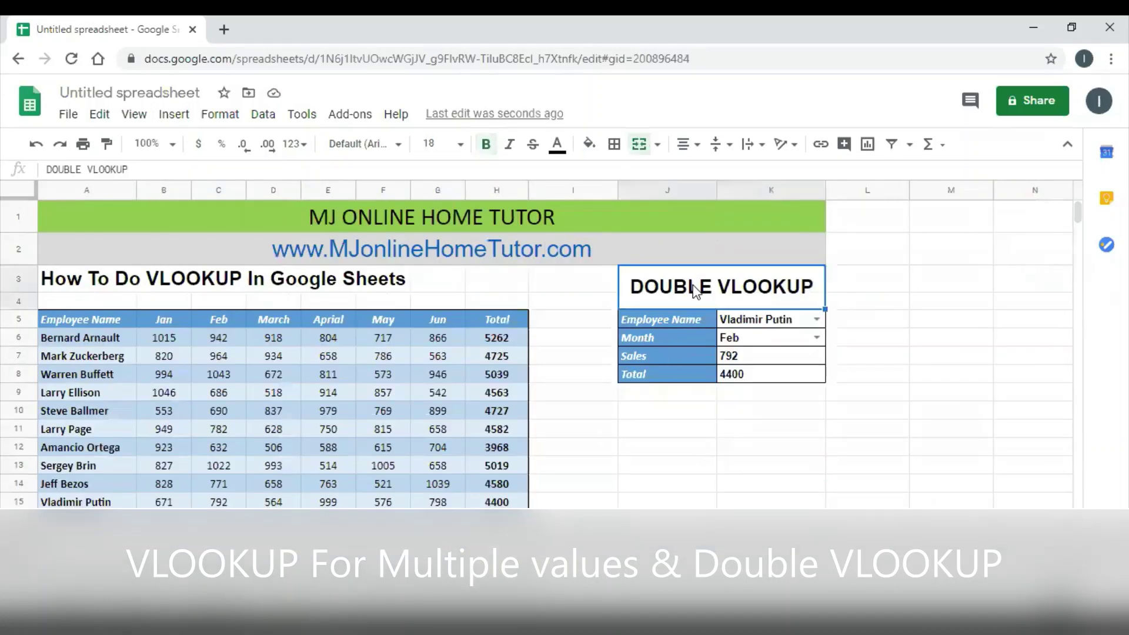
click(66, 287)
click(149, 278)
click(287, 279)
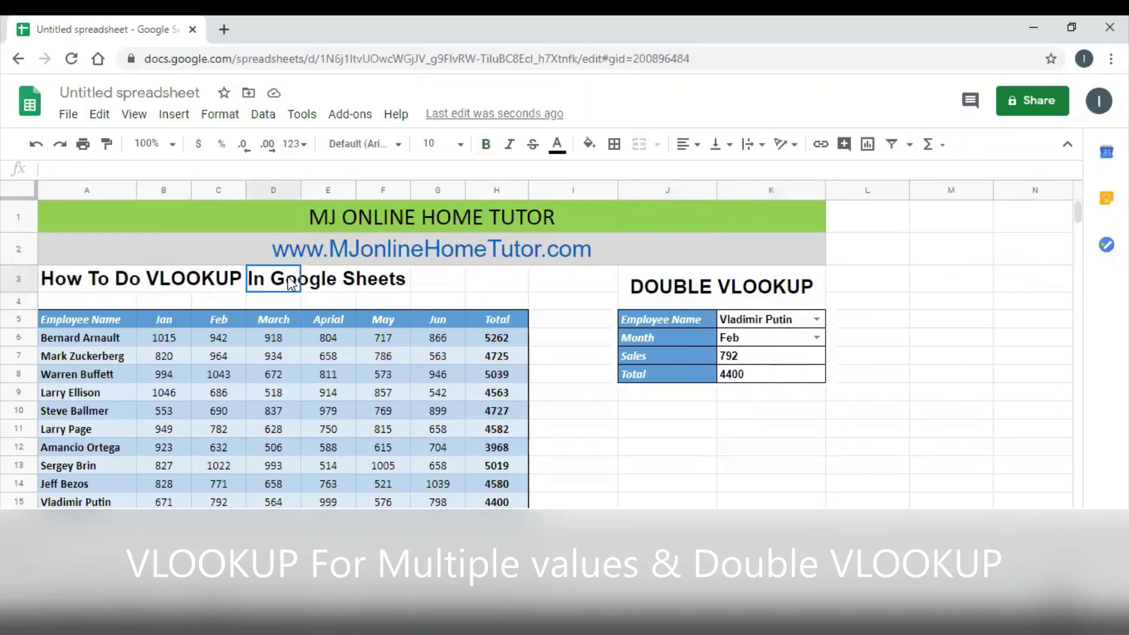
click(345, 279)
click(716, 297)
Step: In the DOUBLE VLOOKUP table, set the Employee Name to Bernard Arnault and the Month to Jan
click(815, 322)
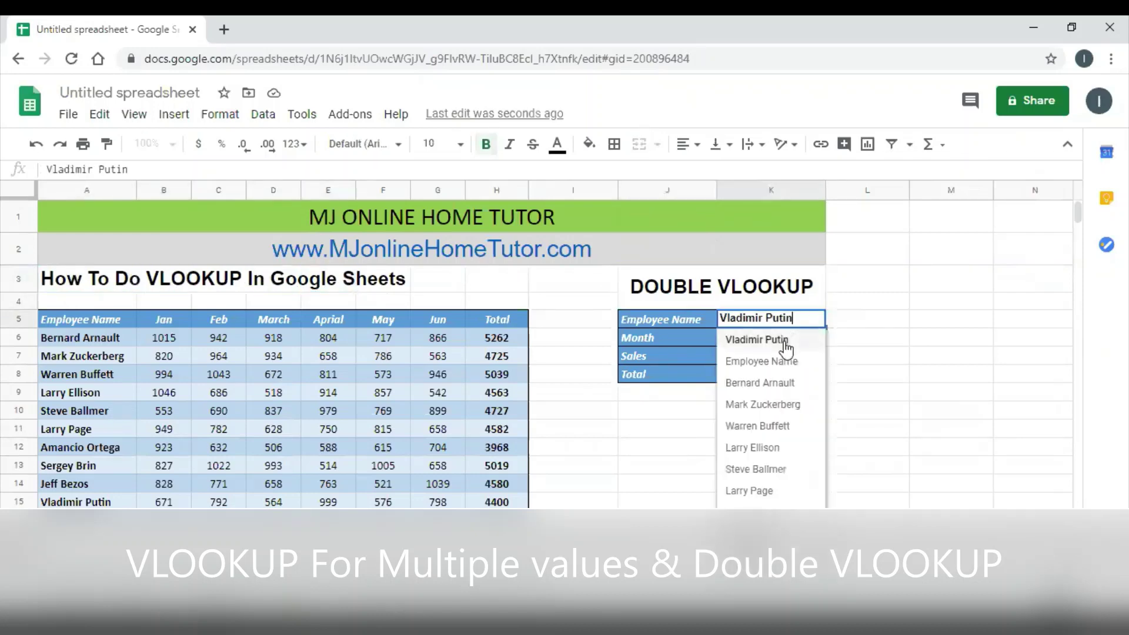
click(754, 456)
click(817, 339)
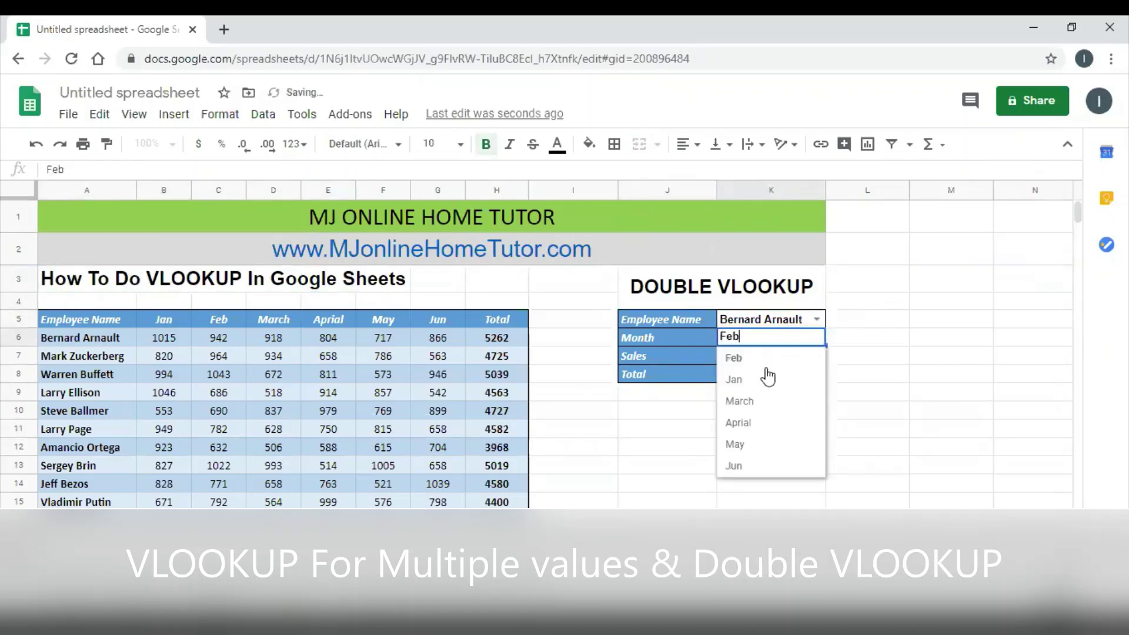
click(765, 373)
Step: Compare the looked-up Sales value with Bernard Arnault's Jan entry in the monthly sales table
click(750, 324)
click(732, 340)
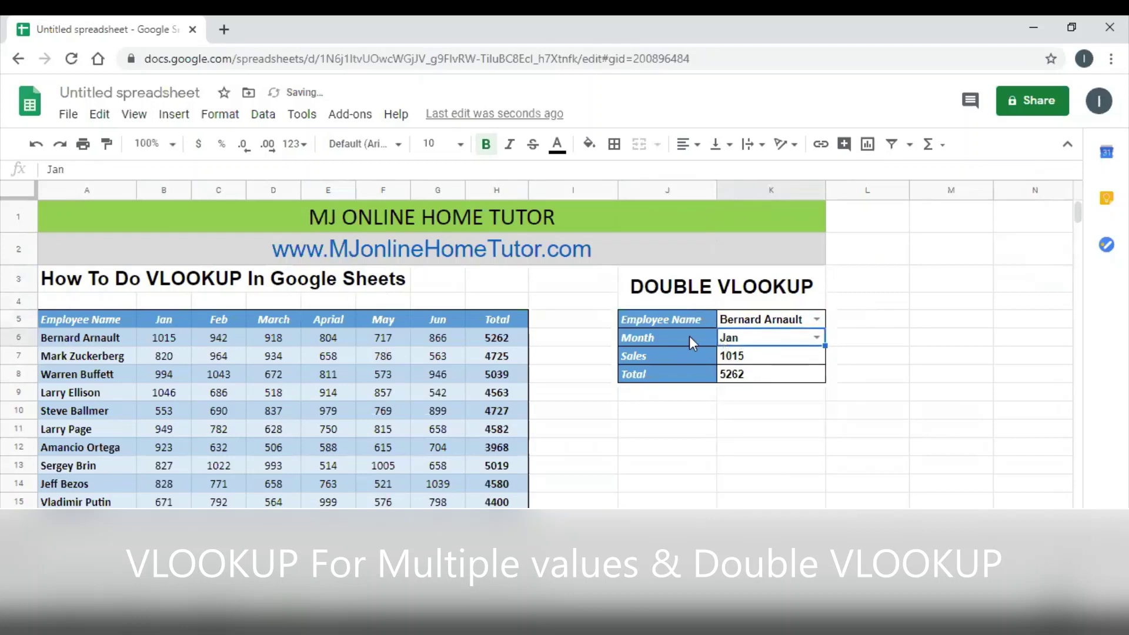
click(92, 341)
click(163, 341)
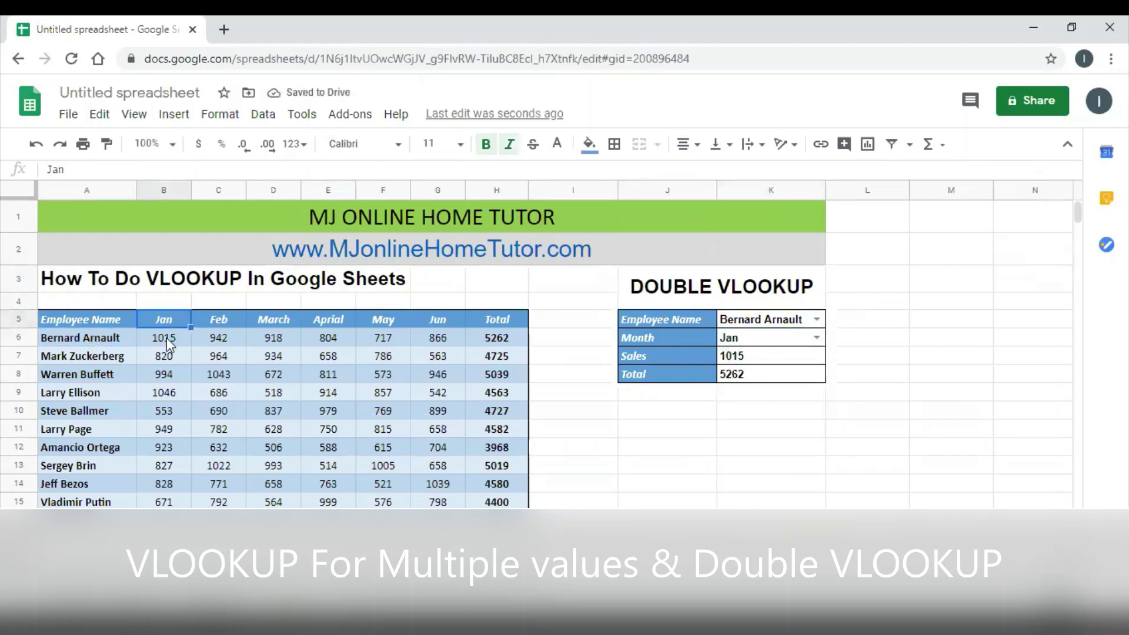
click(739, 358)
Step: Set the DOUBLE VLOOKUP Month to Feb and check it against Bernard Arnault's Feb entry in the sales table
click(814, 340)
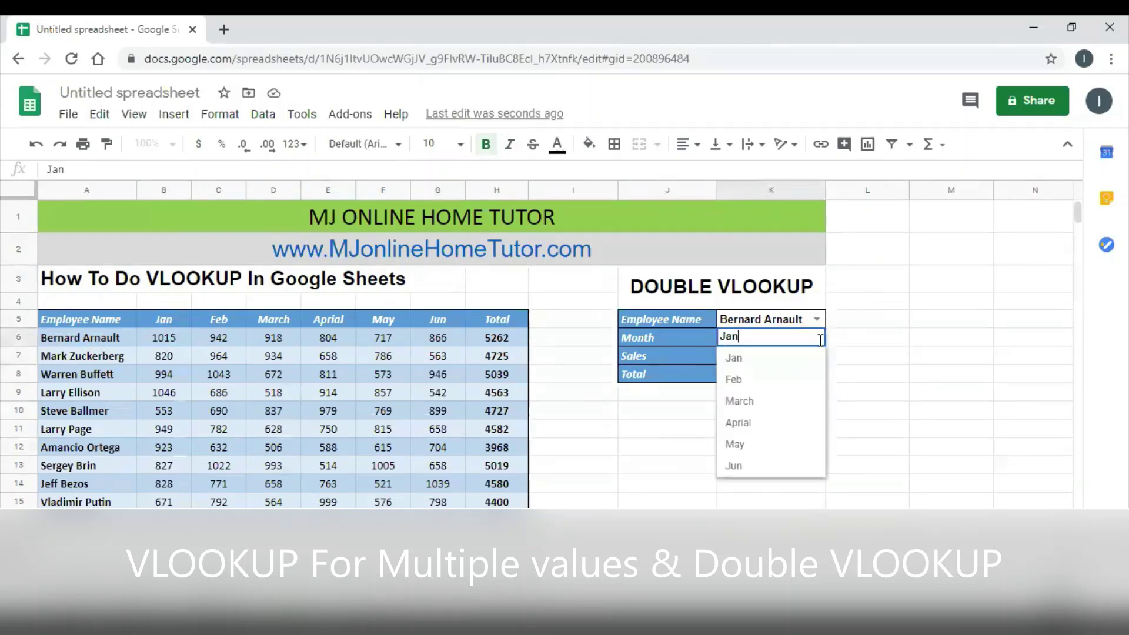
click(784, 383)
click(108, 339)
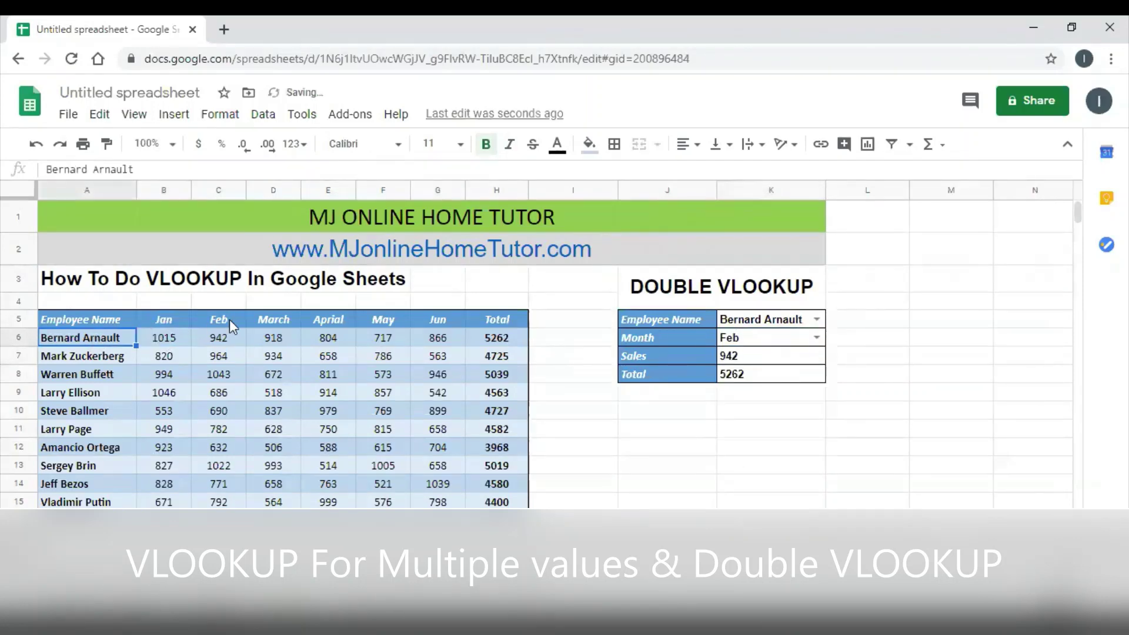
click(229, 322)
click(226, 337)
Step: Set the DOUBLE VLOOKUP Employee Name to Mark Zuckerberg and check the Sales value against his Feb entry in the sales table
click(817, 319)
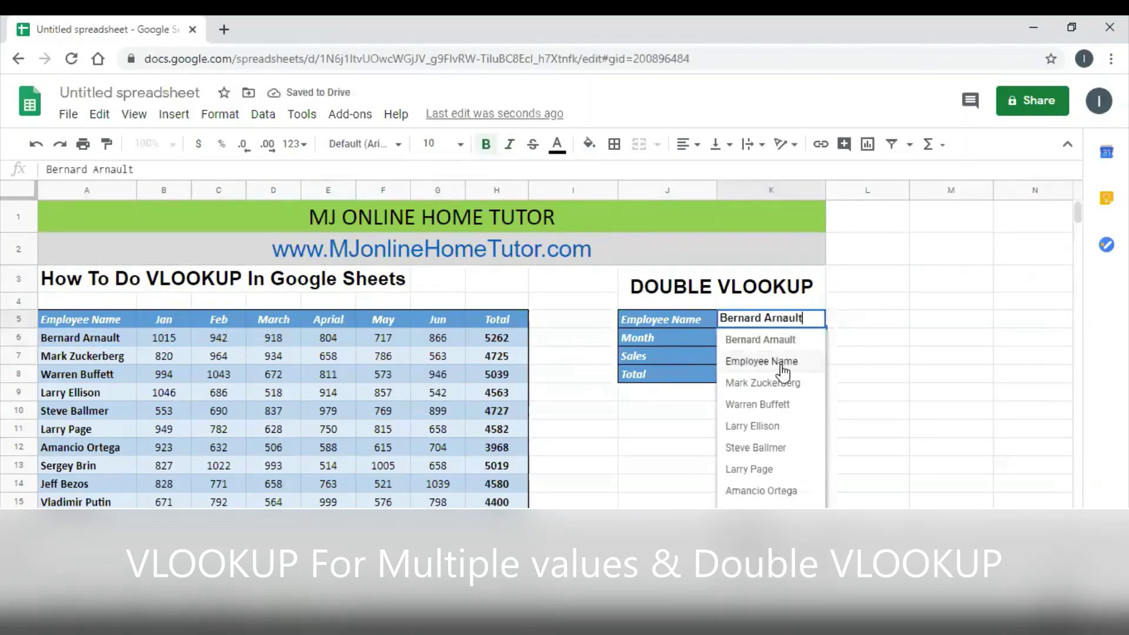
click(789, 383)
click(757, 342)
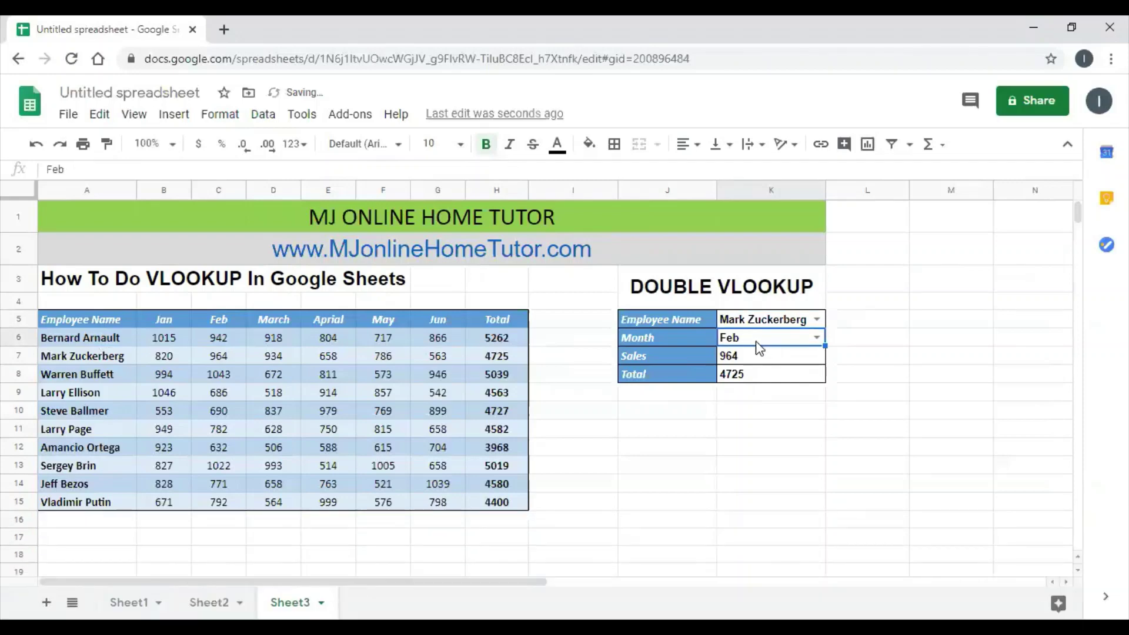
click(118, 355)
click(223, 322)
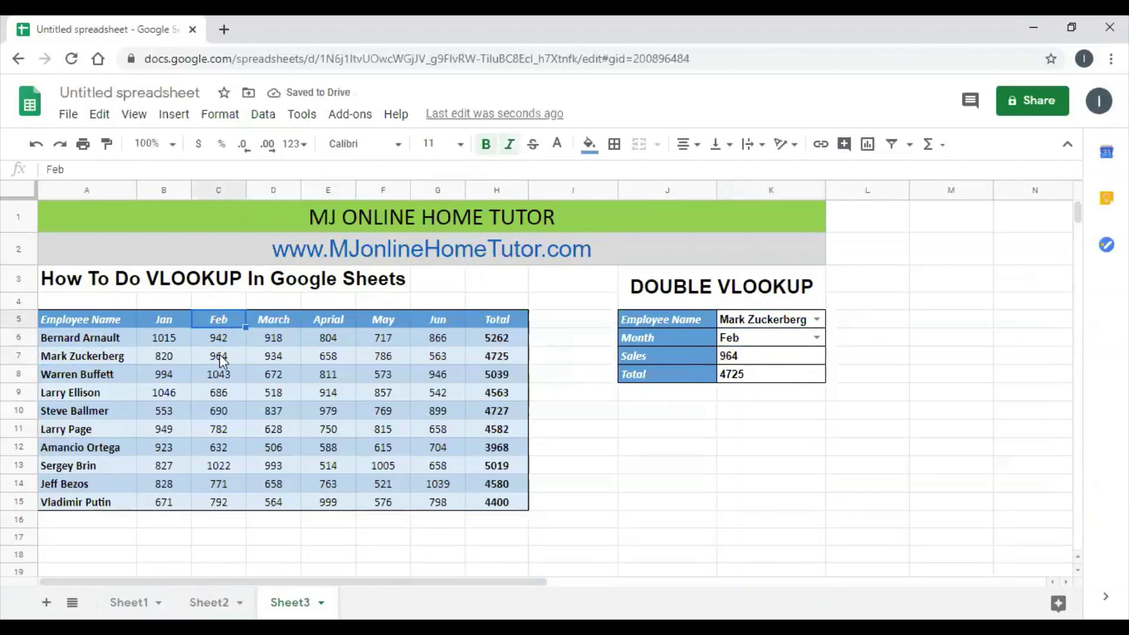
click(219, 356)
click(749, 360)
Step: Set the DOUBLE VLOOKUP Month to Jun and check the Sales value against Mark Zuckerberg's Jun entry in the sales table
click(817, 337)
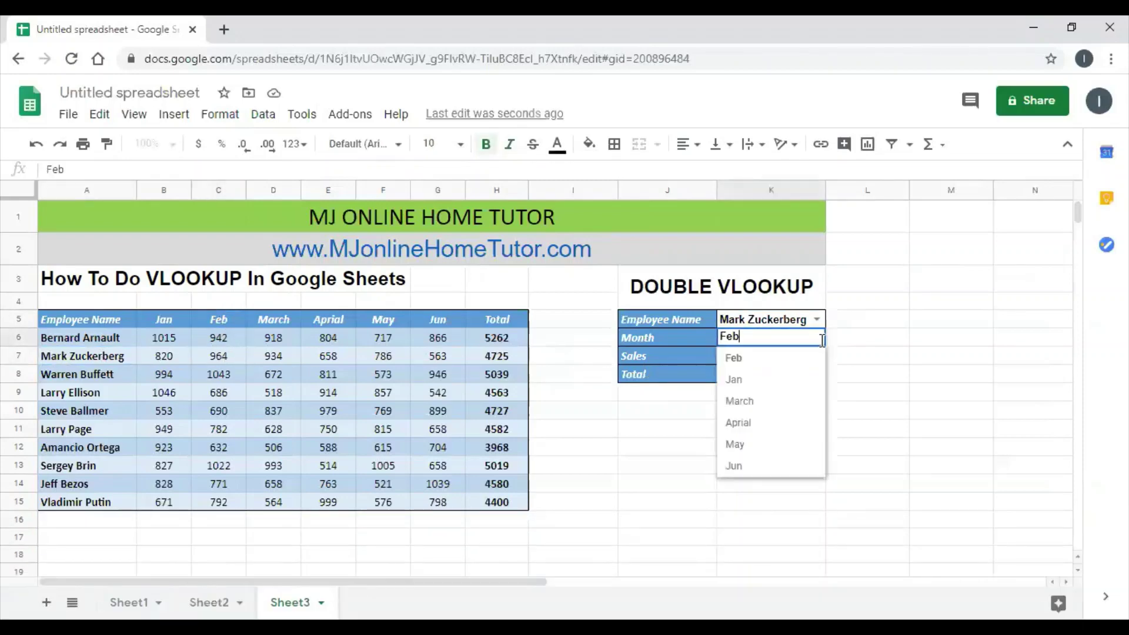
click(755, 464)
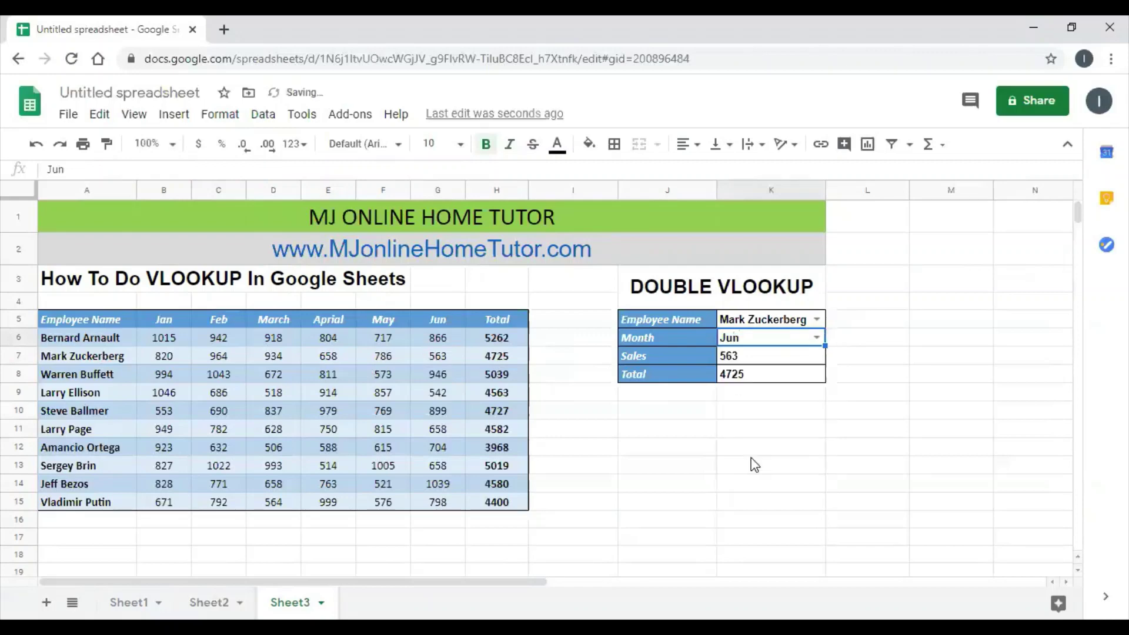
click(62, 362)
click(438, 320)
click(437, 355)
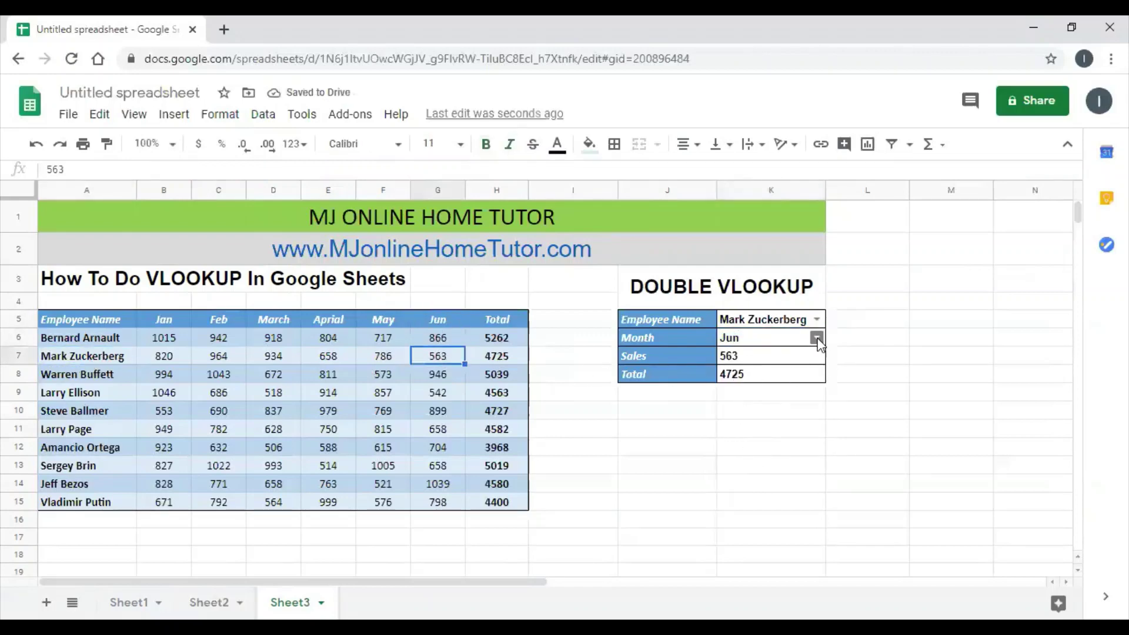
Step: Set the DOUBLE VLOOKUP Employee Name to Vladimir Putin and check the Sales value and its formula against his Jun entry
click(817, 320)
click(756, 550)
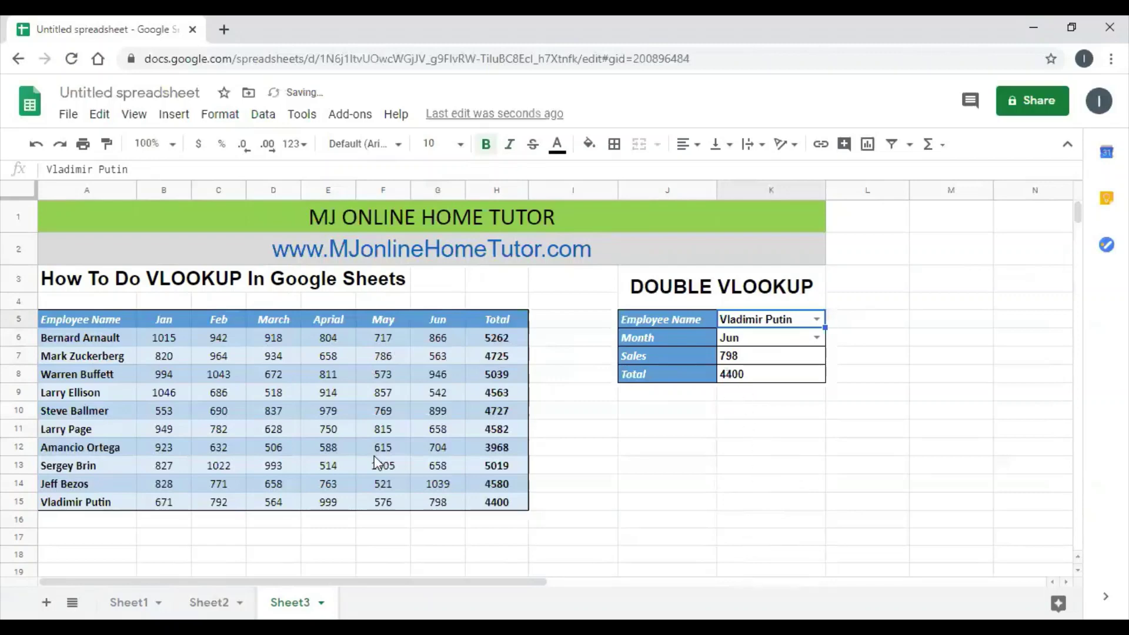
click(78, 507)
click(442, 323)
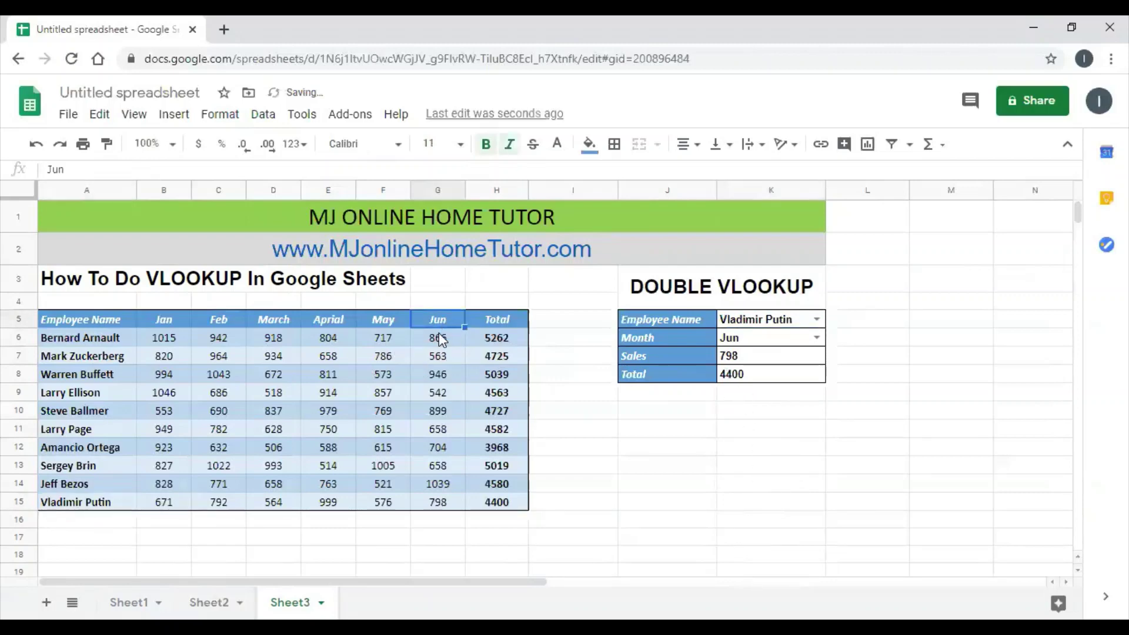
click(448, 502)
click(720, 361)
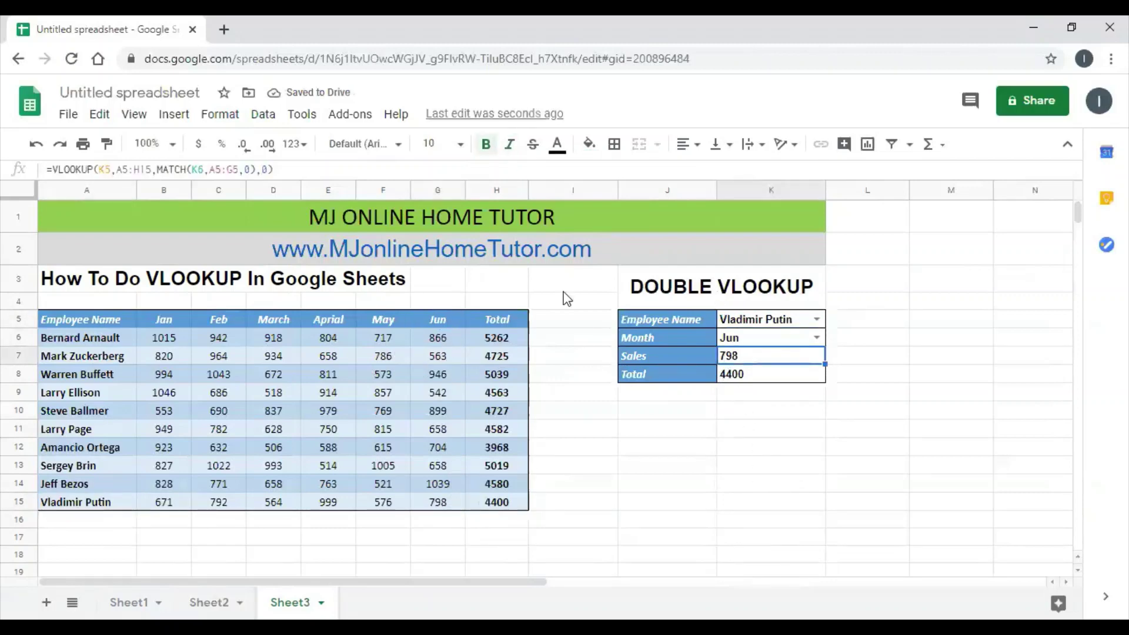
click(320, 289)
click(117, 263)
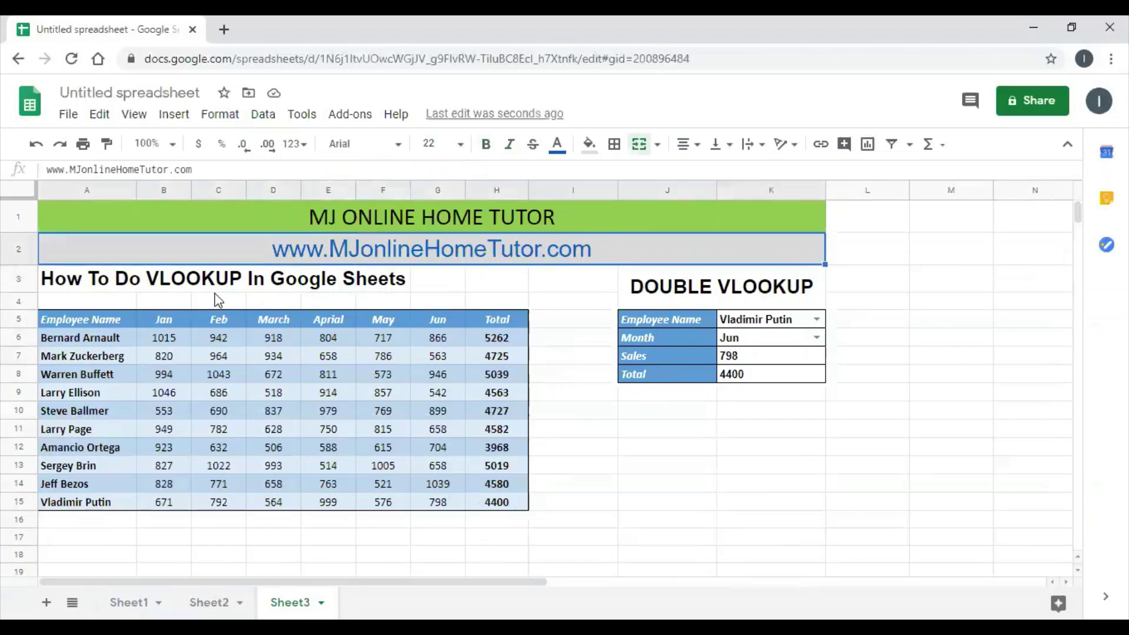
click(113, 286)
click(661, 288)
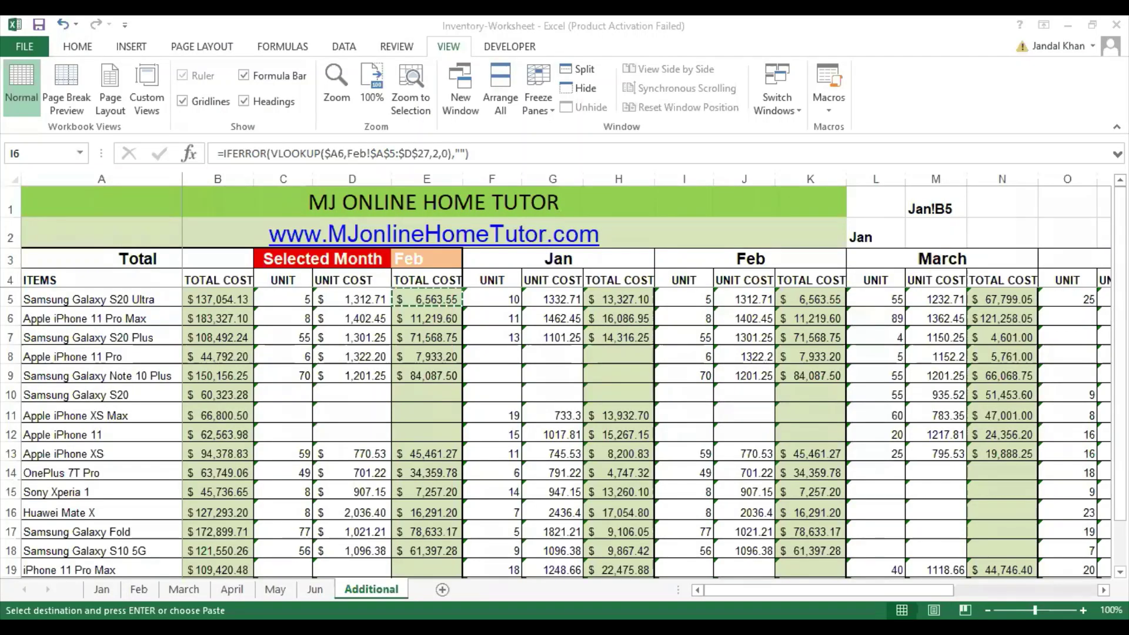
Step: In the Excel Inventory-Worksheet workbook, set the Selected Month on the Additional sheet to Jan
click(426, 259)
click(471, 260)
click(447, 270)
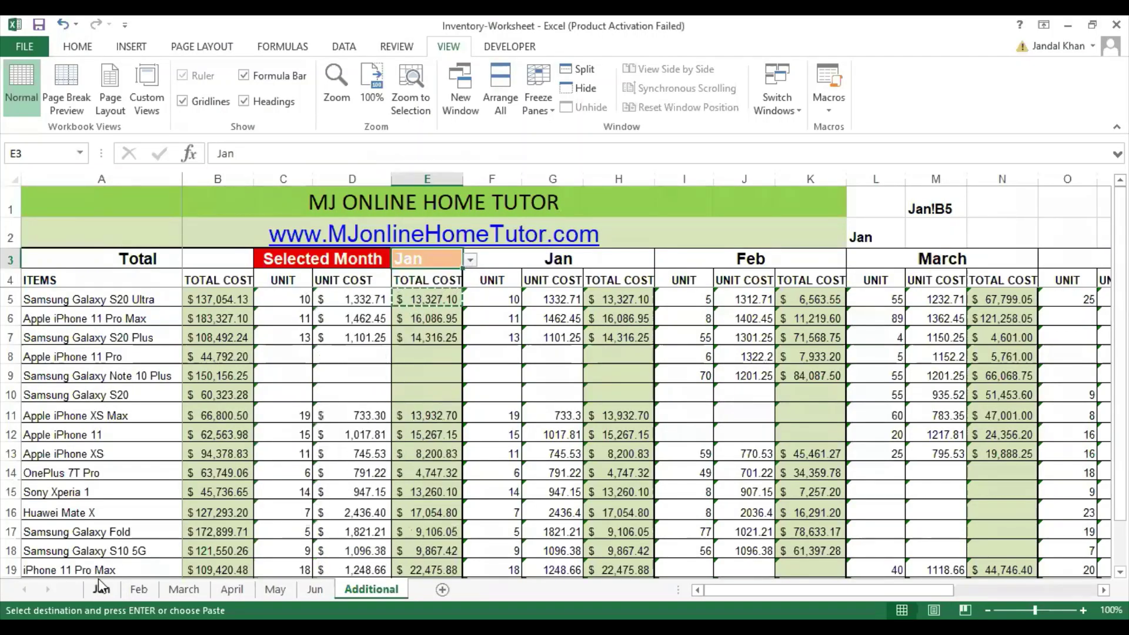
Step: Set the Selected Month to Feb and check the Samsung Galaxy S20 Ultra total cost on the Feb sheet
click(470, 259)
click(411, 285)
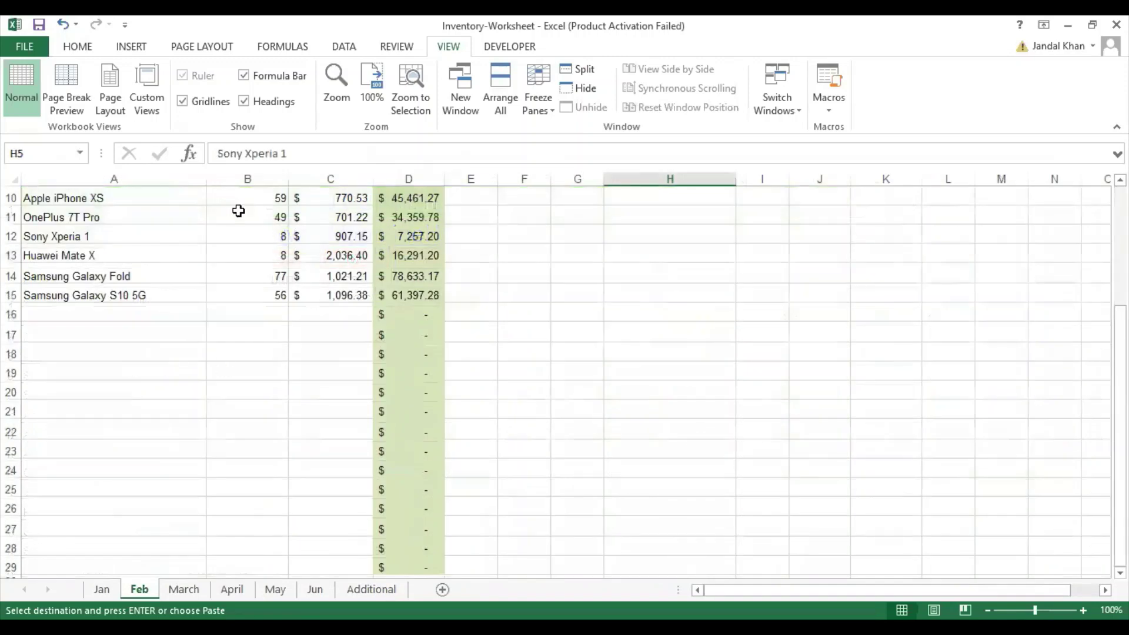
scroll(169, 244, up, 3)
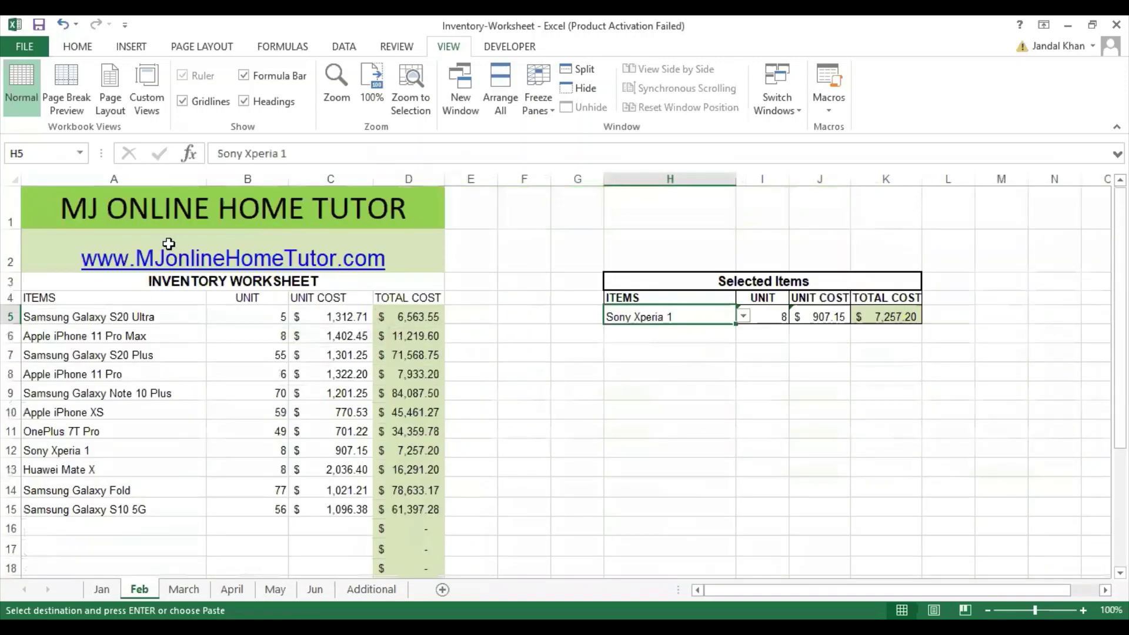
click(121, 313)
click(400, 313)
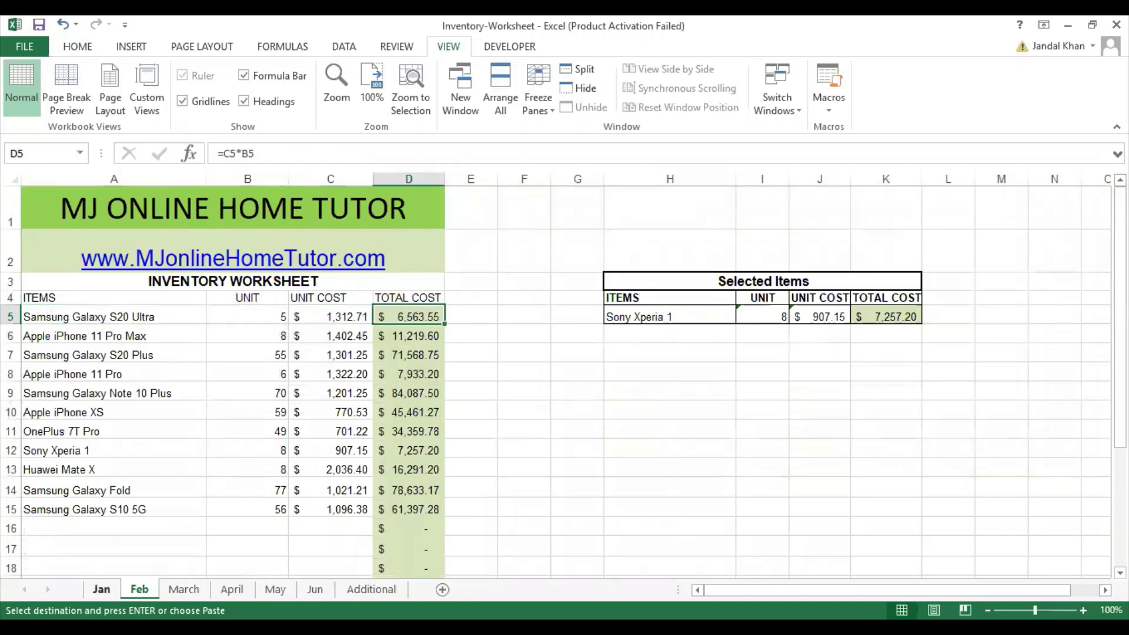
click(371, 589)
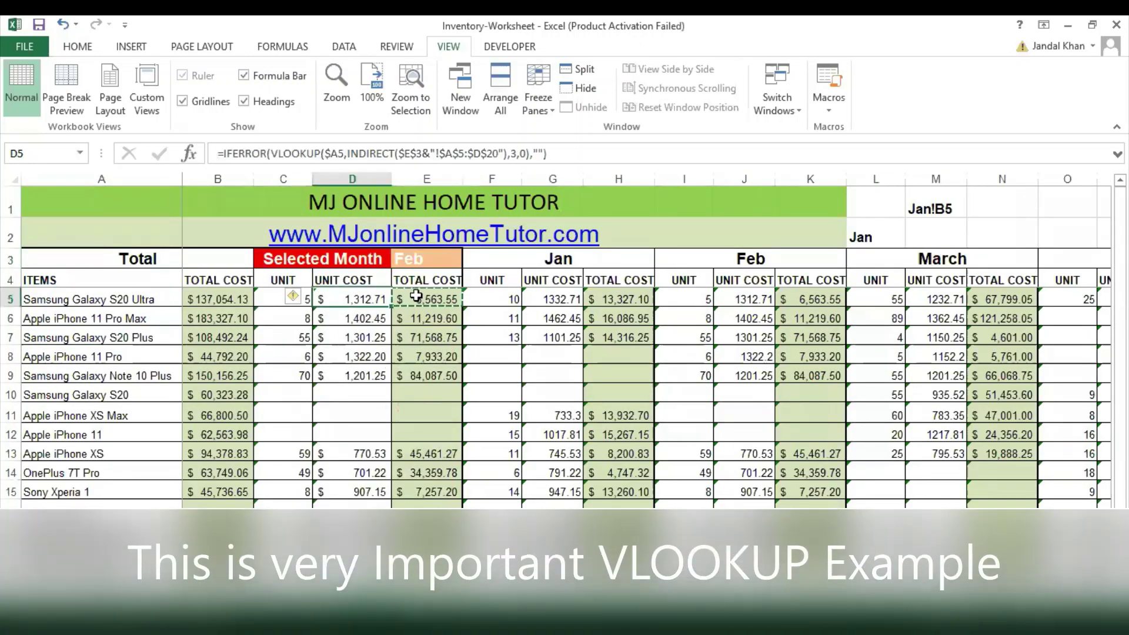
Step: Set the Selected Month on the Additional sheet to March and compare the Samsung Galaxy S20 Ultra figures with the monthly columns
click(416, 296)
click(425, 259)
click(470, 260)
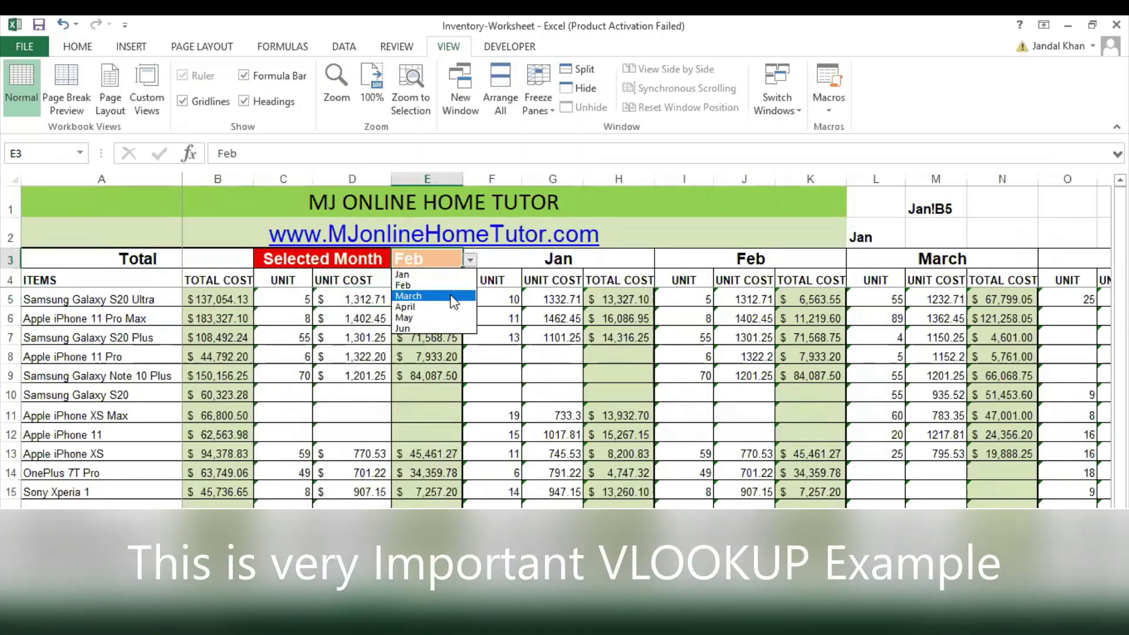
click(455, 296)
click(455, 300)
click(556, 297)
click(756, 297)
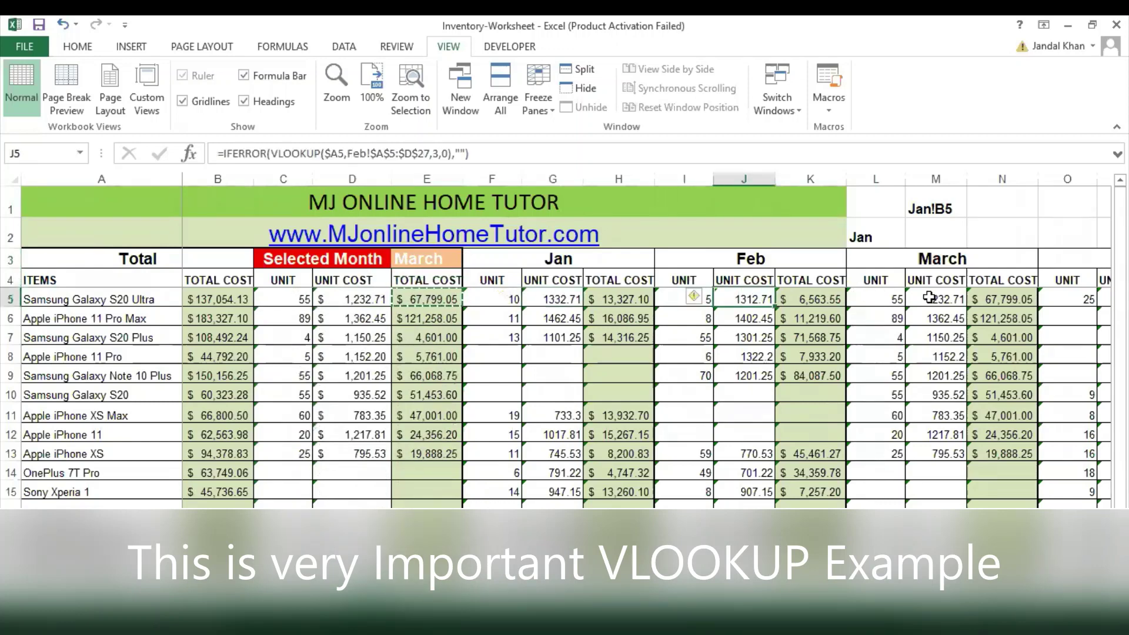
click(929, 297)
click(173, 300)
drag(174, 300, 218, 300)
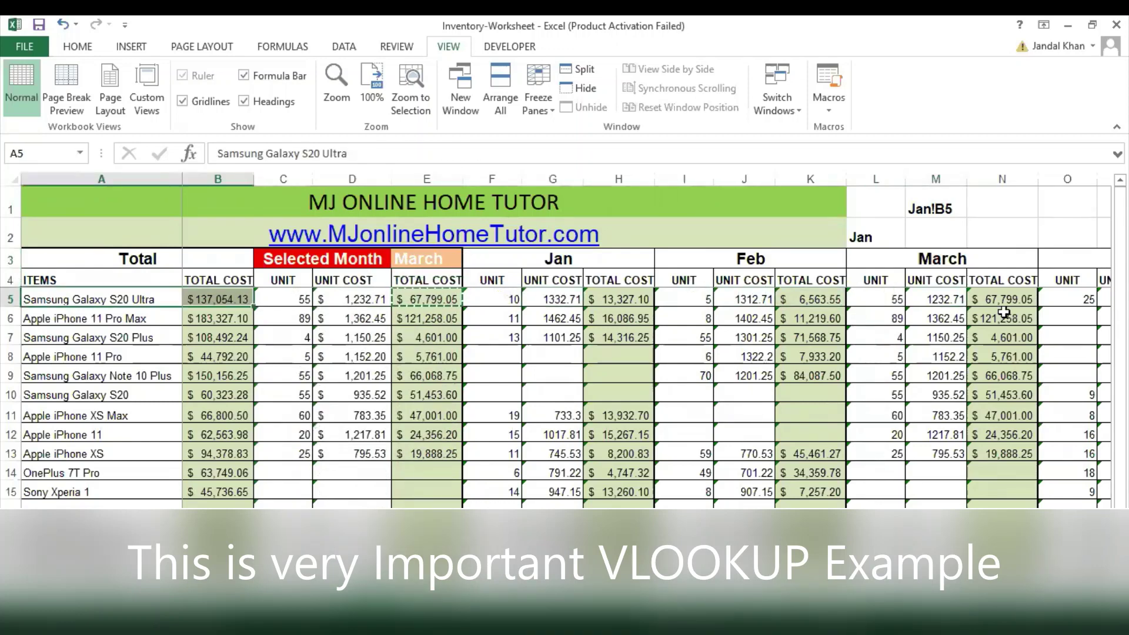
Step: Examine the Jun unit and unit cost lookup formulas for the Samsung Galaxy S20 Ultra on the Additional sheet
scroll(646, 341, right, 3)
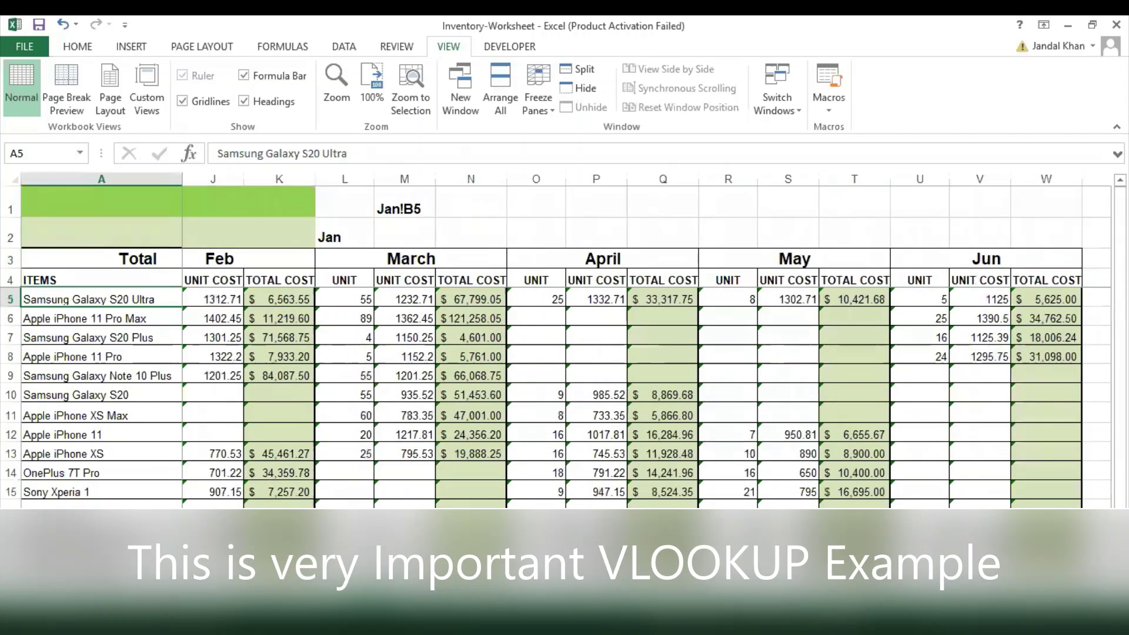
click(973, 301)
click(911, 297)
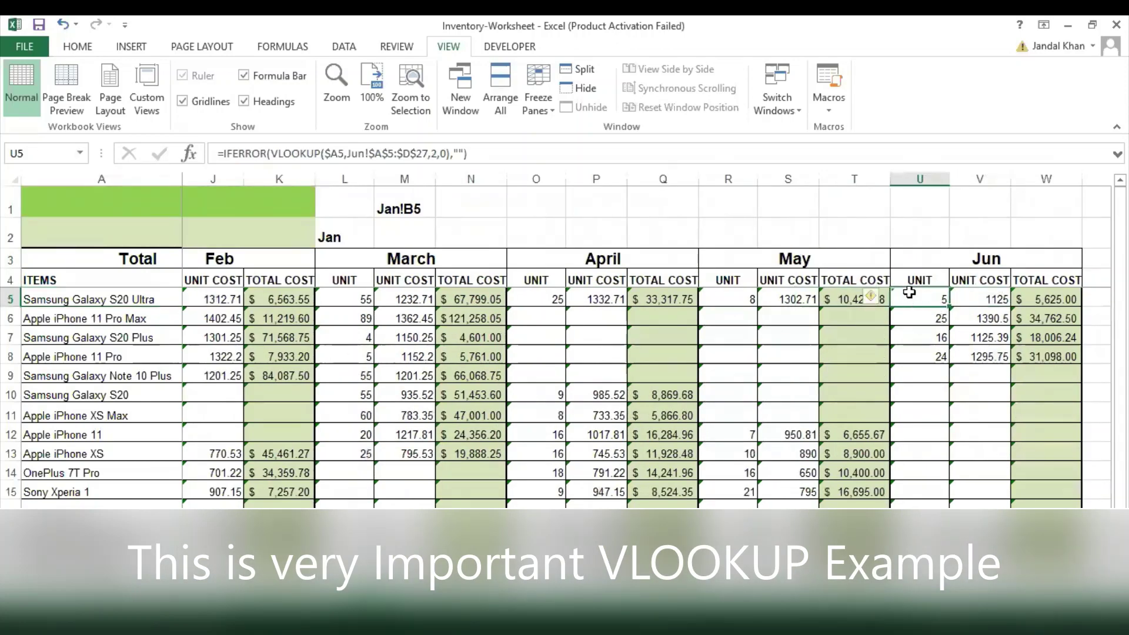
click(920, 279)
click(1004, 260)
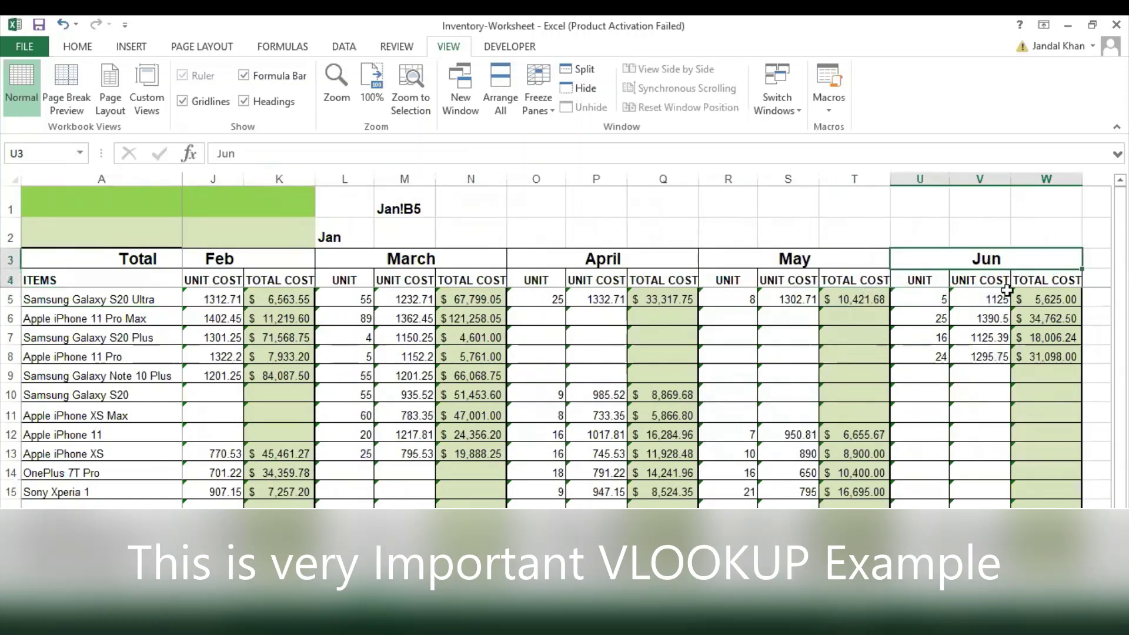
Step: Select the Jan block of unit, unit cost and total cost columns on the Additional sheet to review its entries
scroll(1007, 290, down, 2)
scroll(466, 454, left, 4)
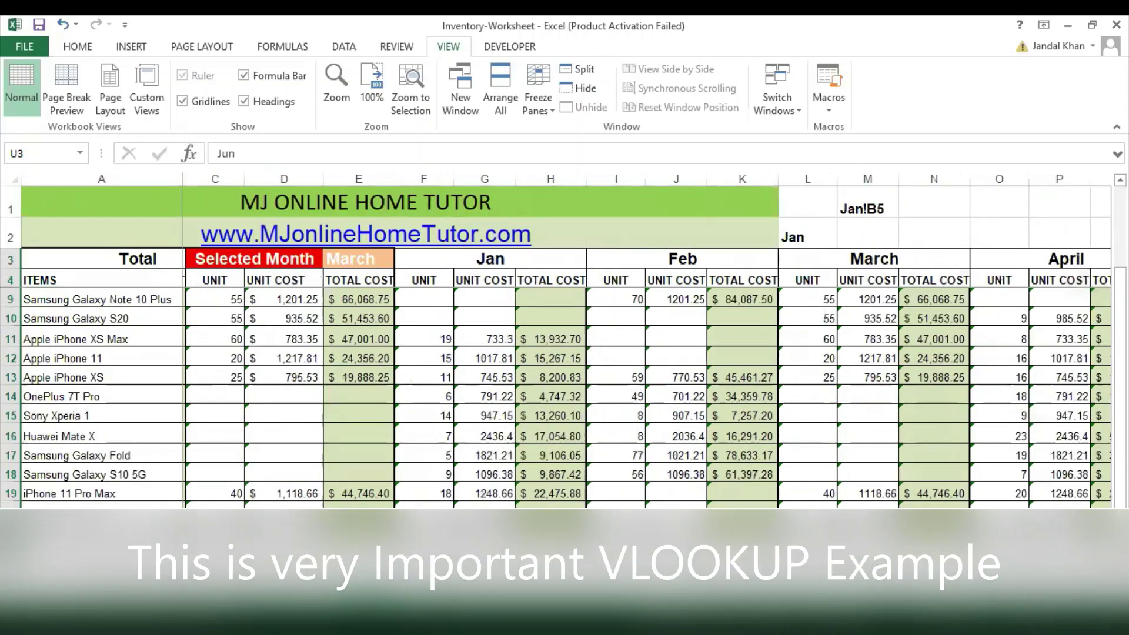
scroll(503, 354, up, 2)
drag(549, 259, 515, 487)
scroll(513, 464, up, 1)
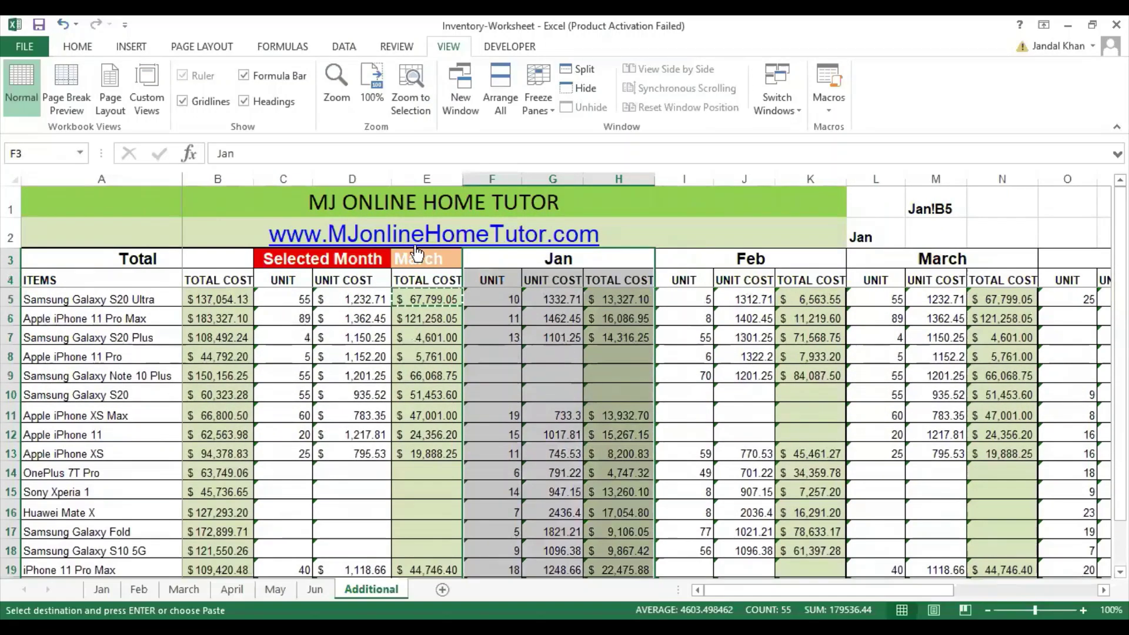
click(410, 202)
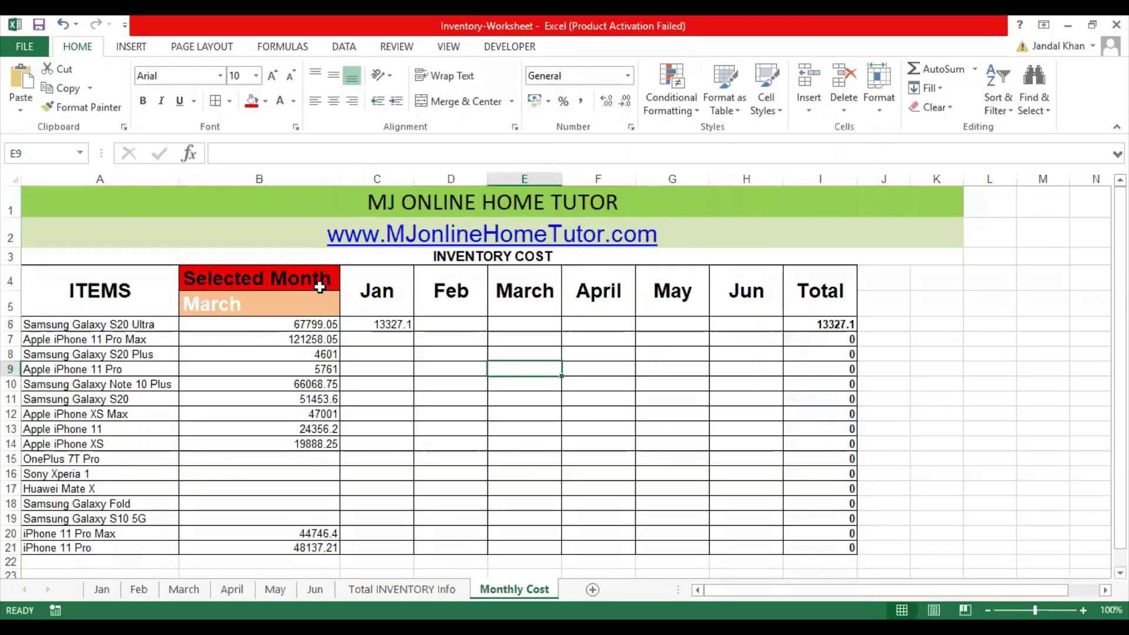
Step: Go through the month headings of the INVENTORY COST table on the Monthly Cost sheet, starting from Jan
click(369, 287)
key(Right)
key(Right)
key(Right)
key(Right)
key(Right)
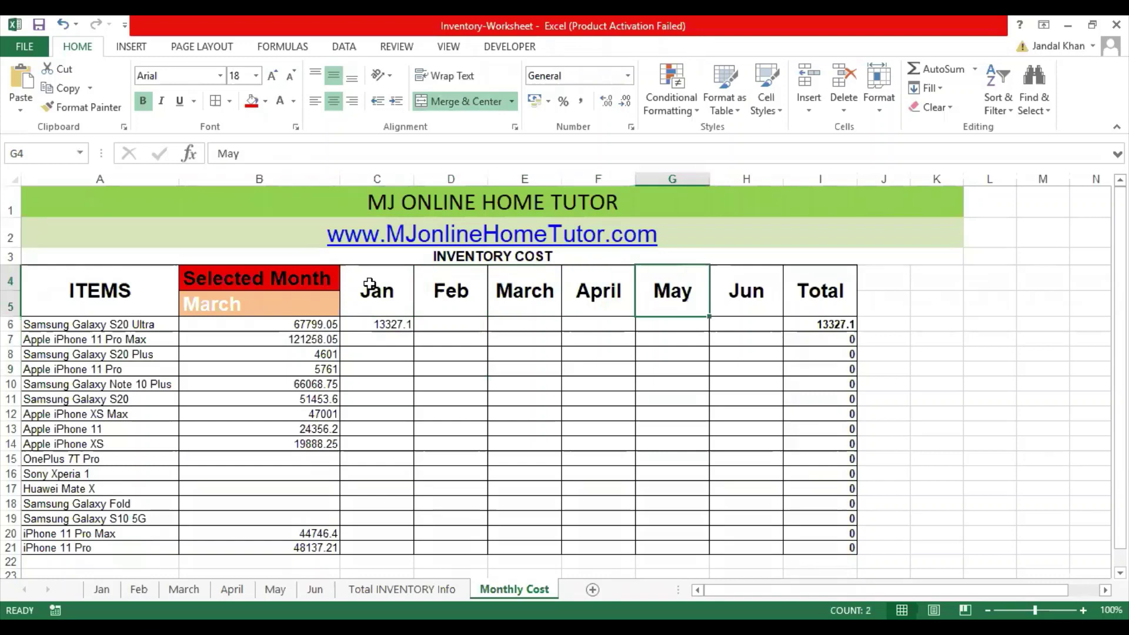
click(503, 261)
Step: Fill the Jan lookup formula from C6 down to row 21 and copy it across the Feb to Jun columns
click(390, 323)
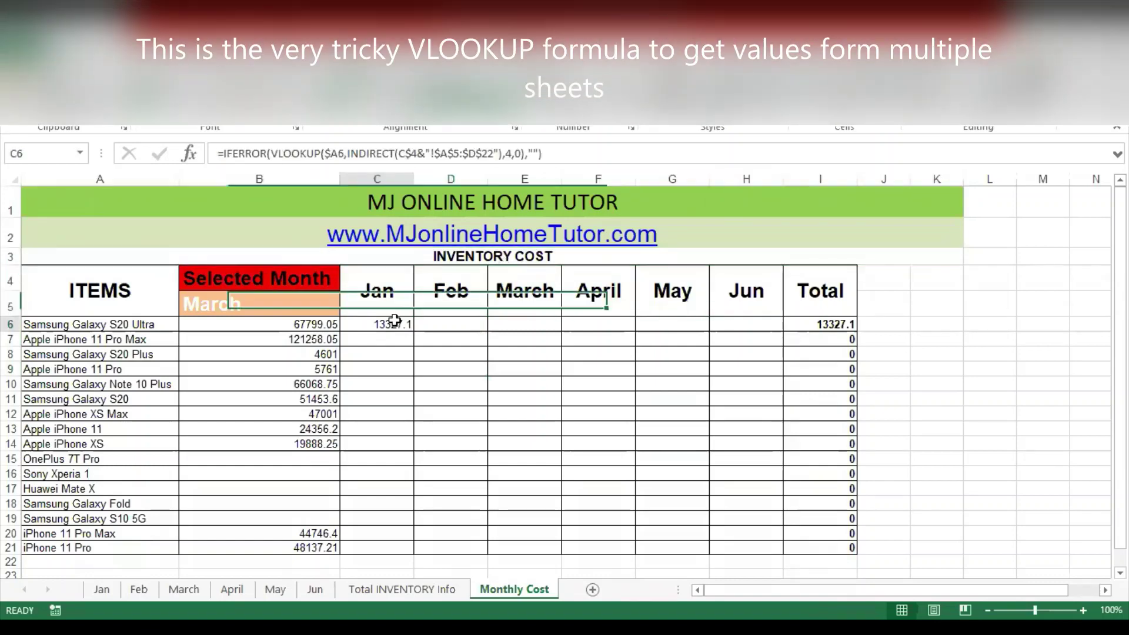
drag(416, 334, 416, 555)
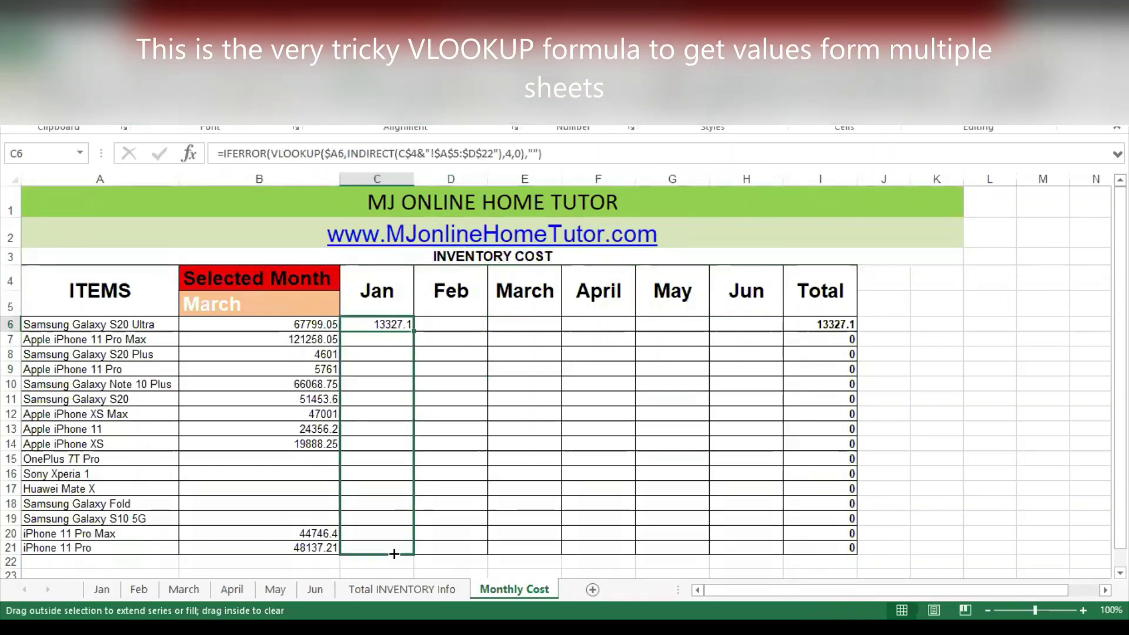
key(ctrl+c)
shift+click(769, 552)
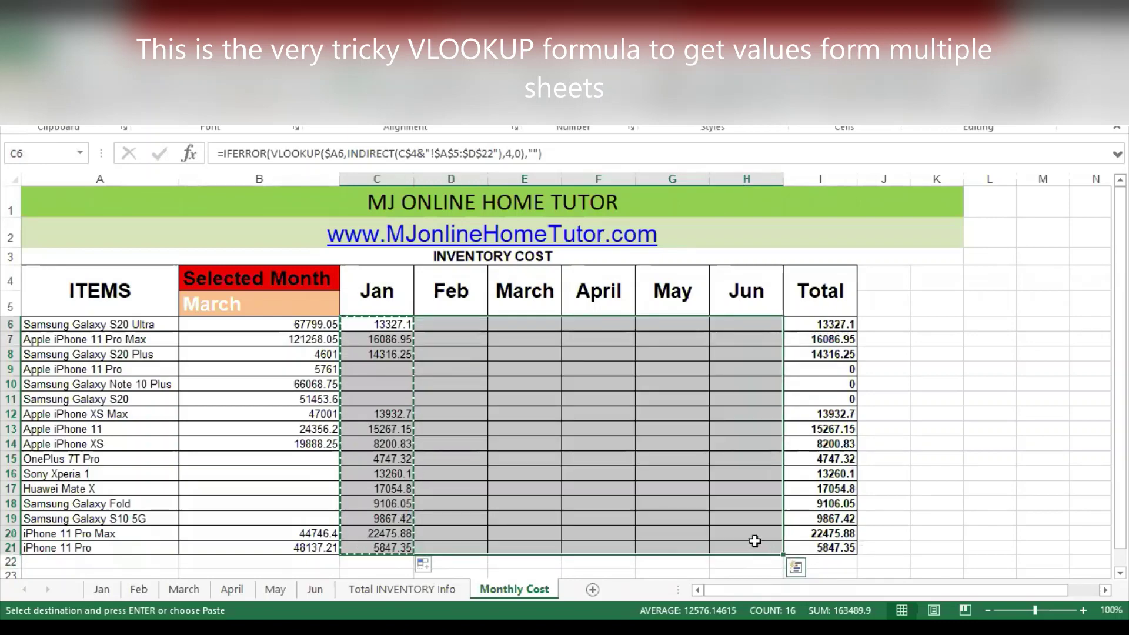
key(ctrl+v)
Step: Set the Selected Month on the Monthly Cost sheet to Jan
click(278, 372)
click(318, 310)
click(353, 307)
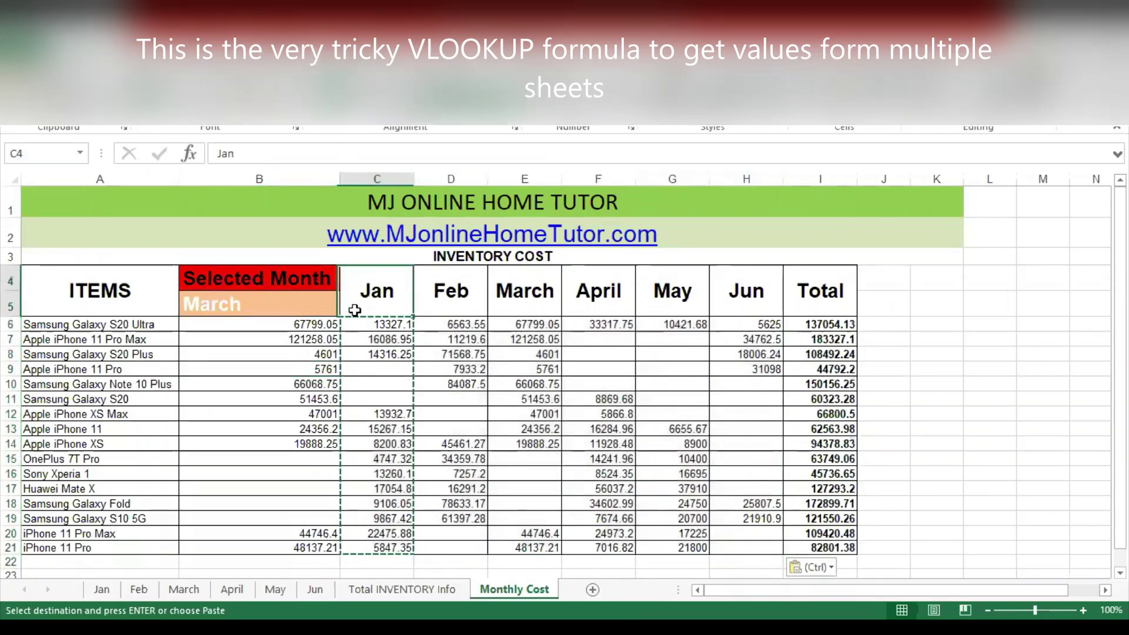
click(333, 305)
click(347, 310)
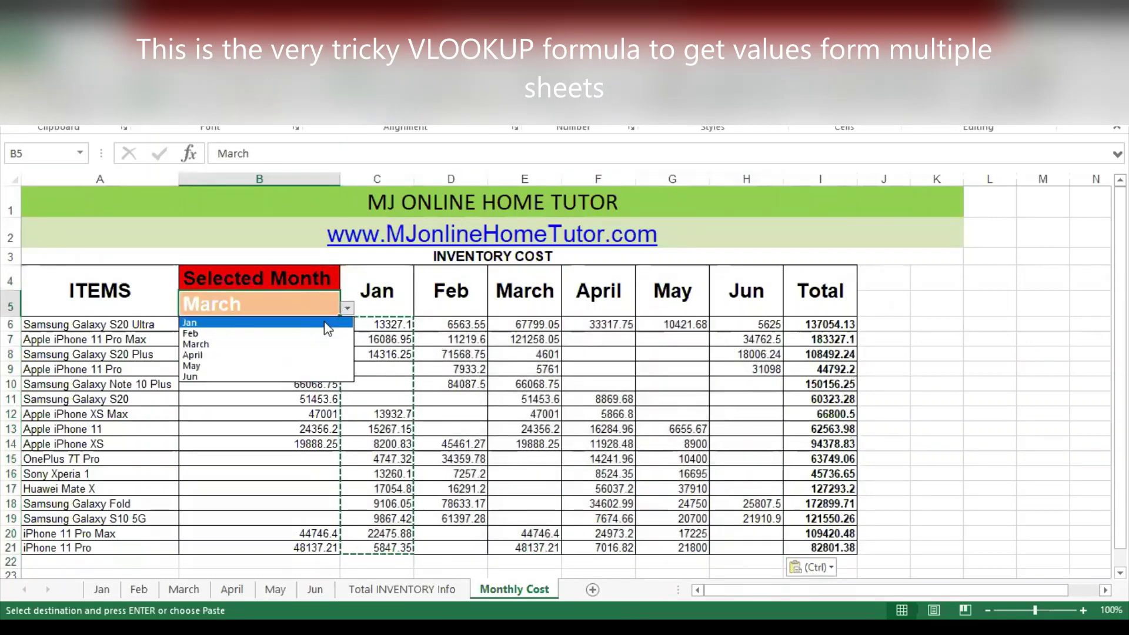
click(327, 325)
click(323, 327)
Step: Set the Selected Month on the Monthly Cost sheet to Feb and compare the Samsung Galaxy S20 Ultra cost with the Feb column
click(342, 311)
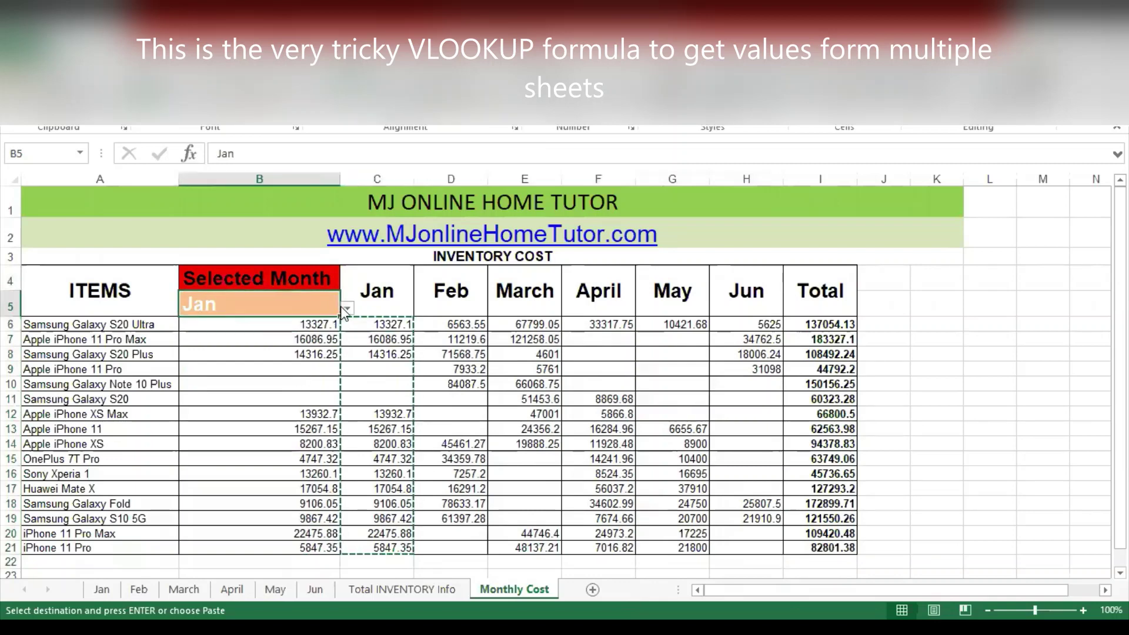
click(346, 309)
click(292, 333)
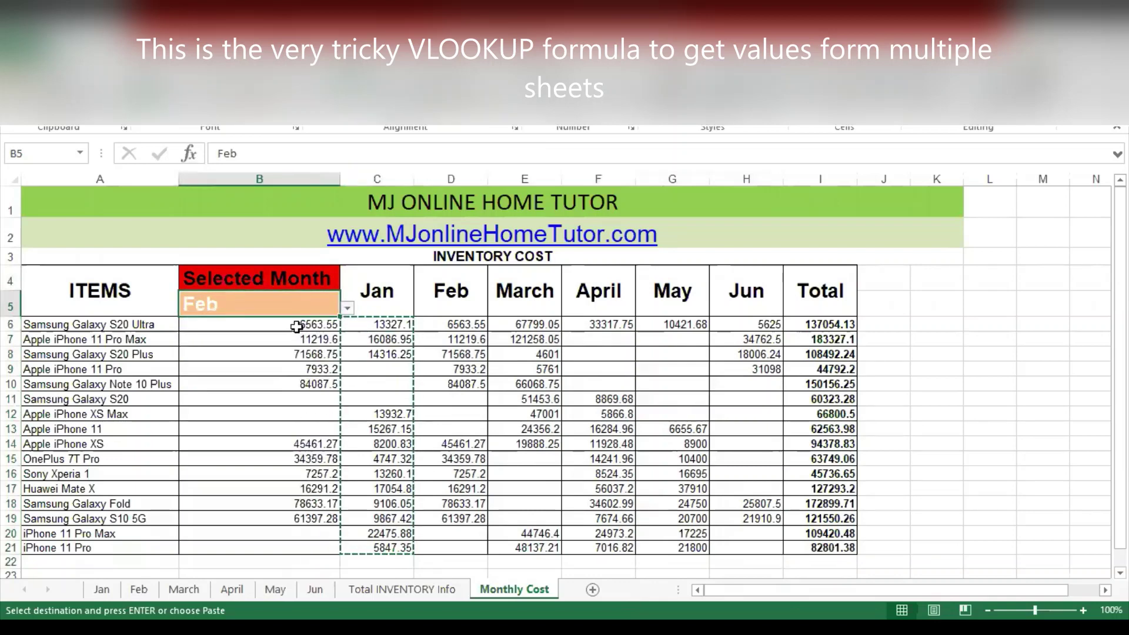
click(300, 324)
click(442, 323)
Step: Compare the Jan and Feb costs on the Monthly Cost sheet with the total costs on the Jan and Feb sheets
click(383, 325)
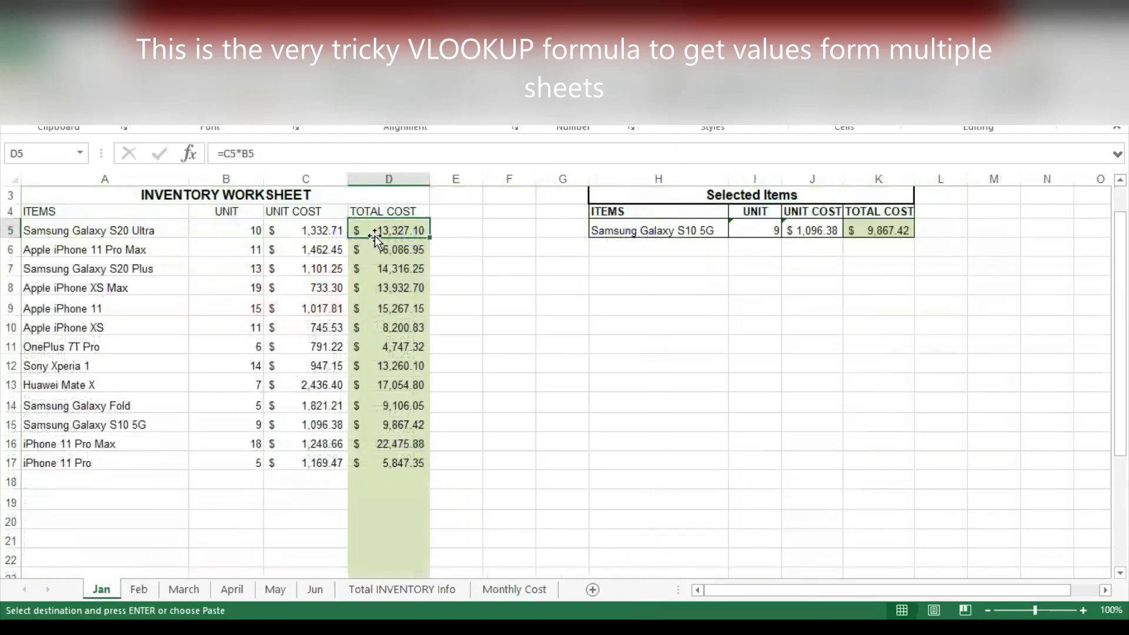
click(385, 243)
click(141, 589)
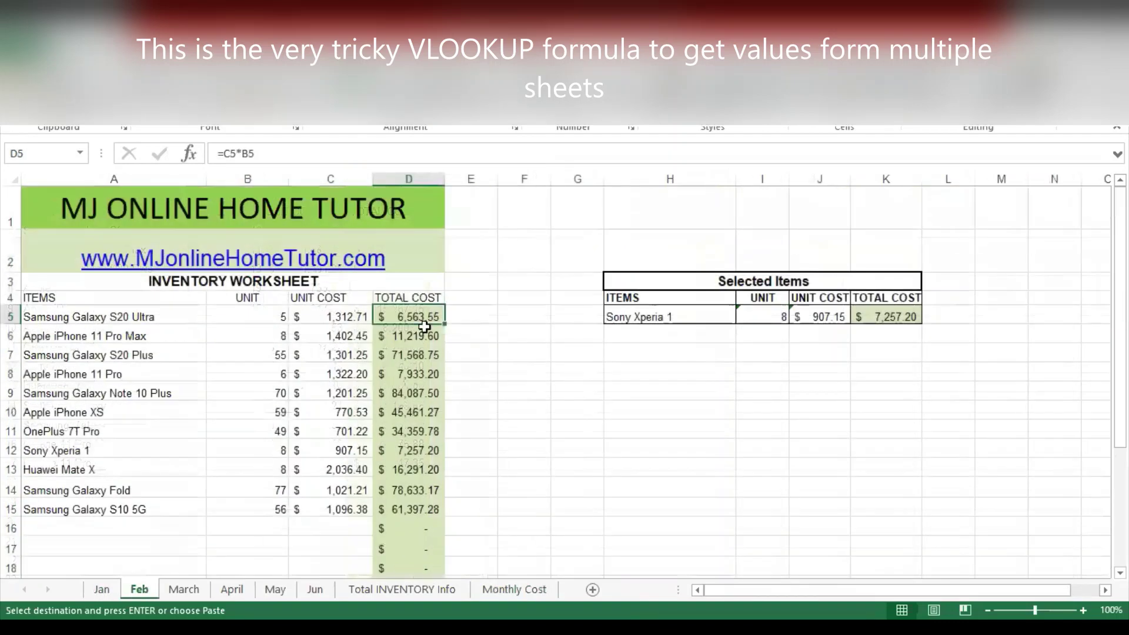
click(414, 336)
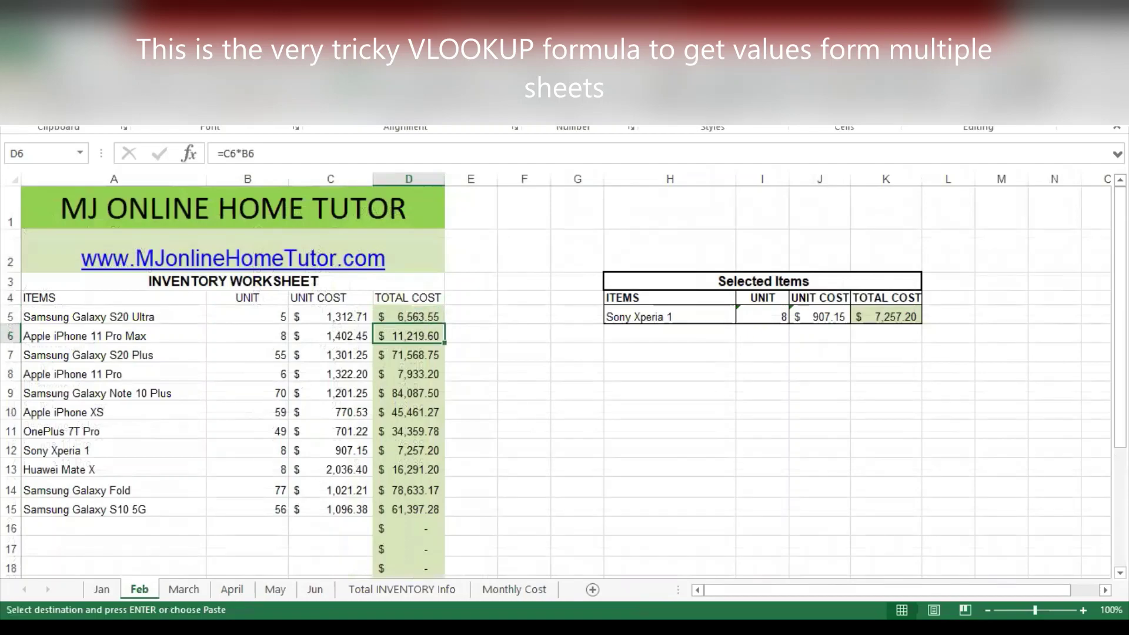
click(515, 589)
click(444, 323)
click(454, 338)
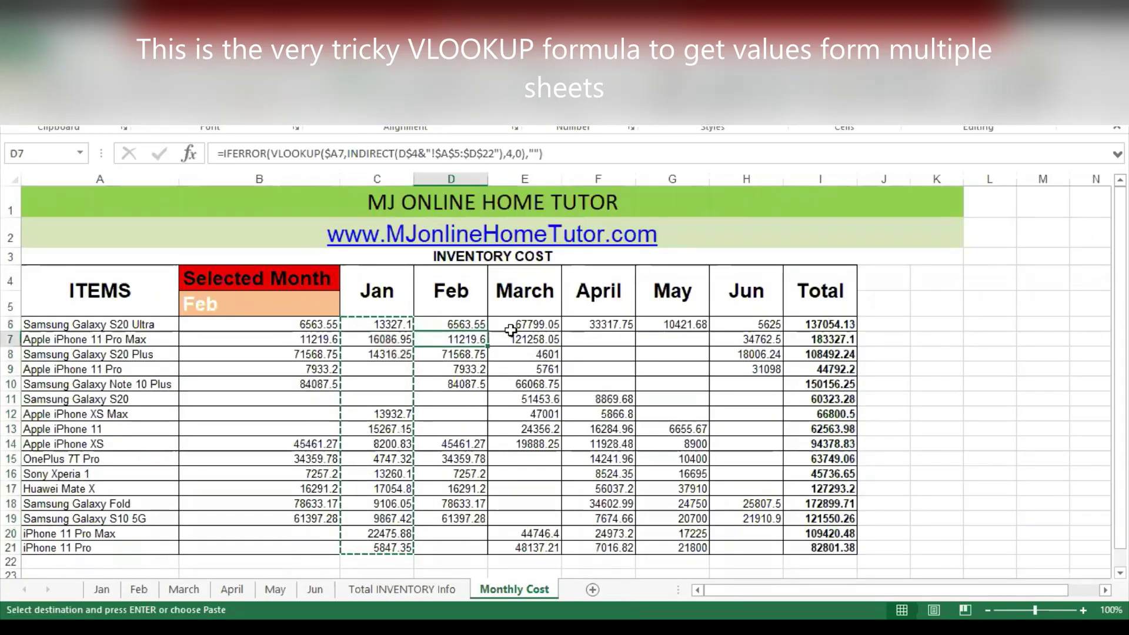
Step: Compare the March costs on the Monthly Cost sheet with the total costs on the March sheet
click(512, 329)
click(184, 589)
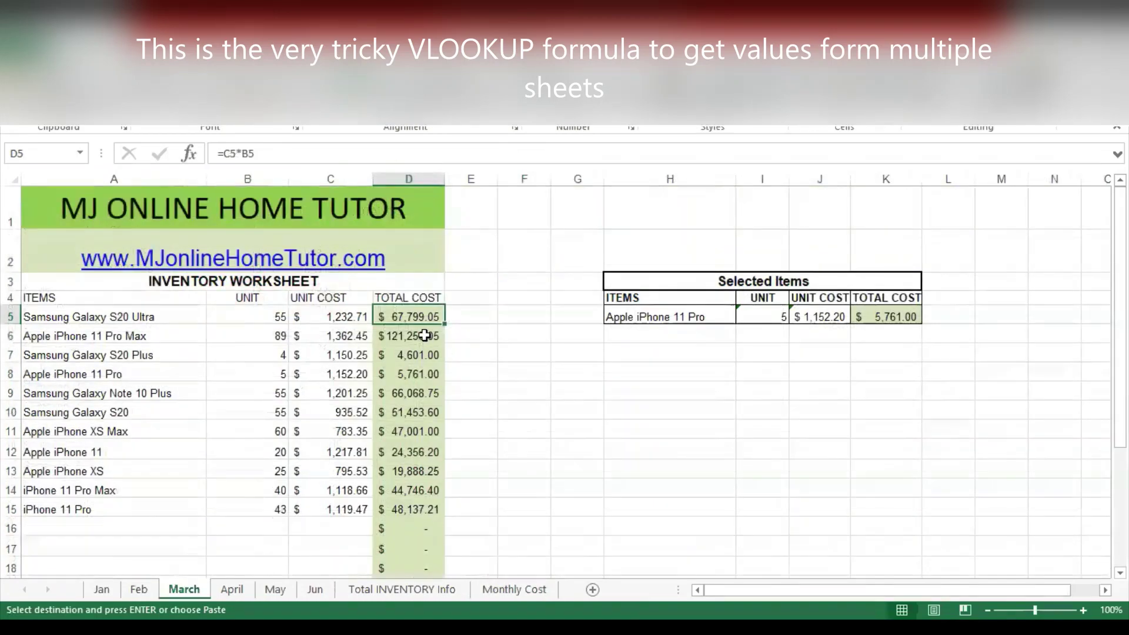
click(414, 337)
click(514, 589)
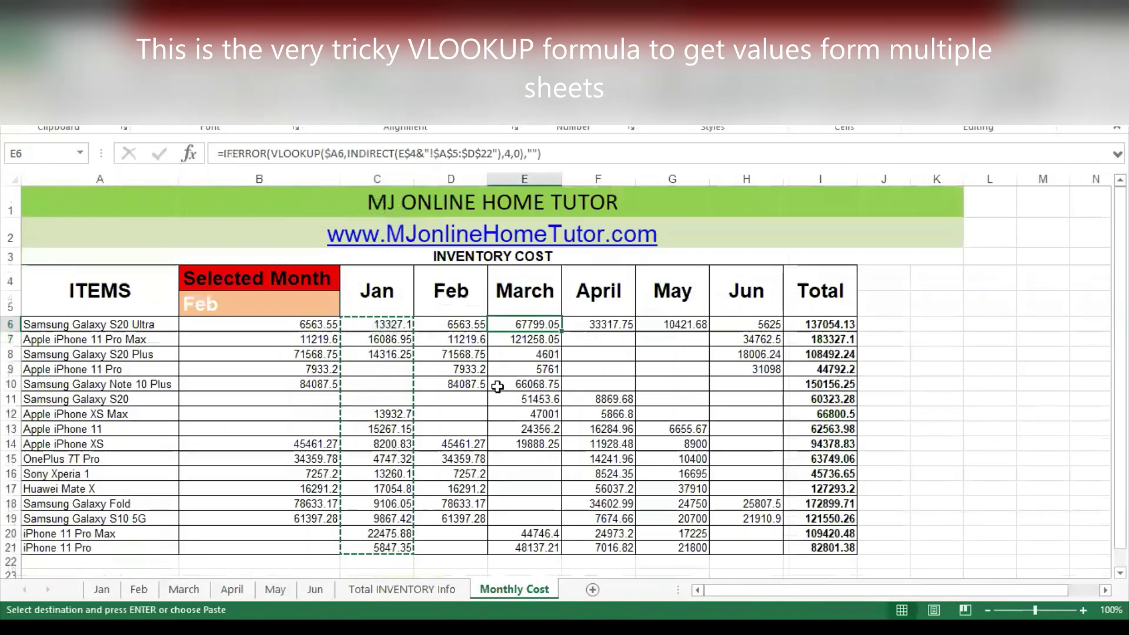
click(513, 340)
click(736, 324)
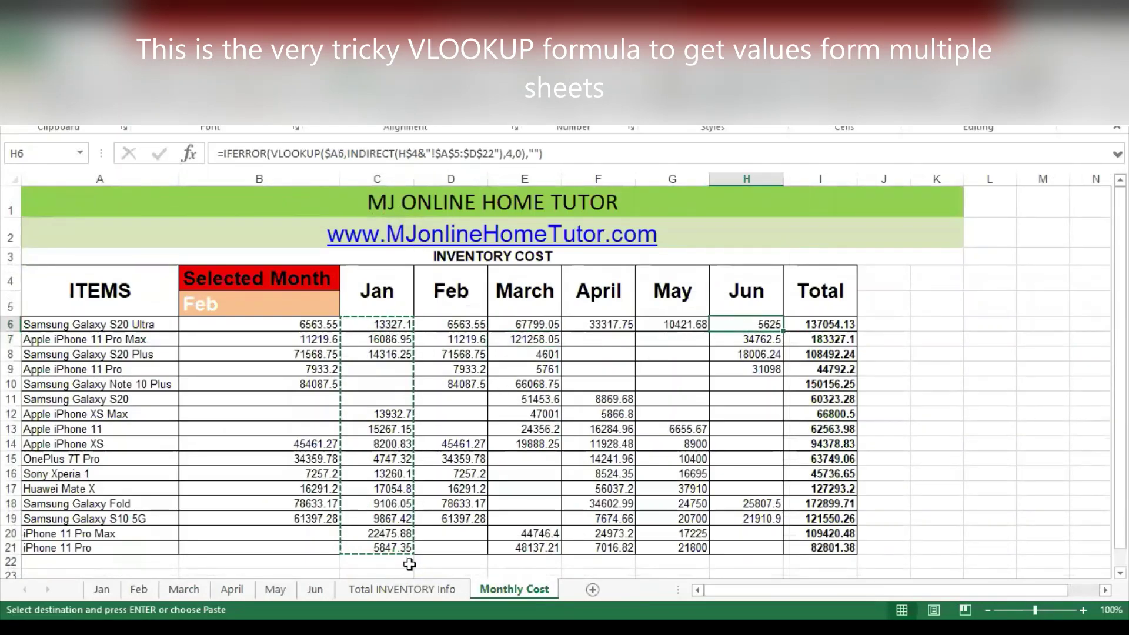
Step: Switch the Selected Month on the Total INVENTORY Info sheet to Feb, to March and back to Jan
click(402, 589)
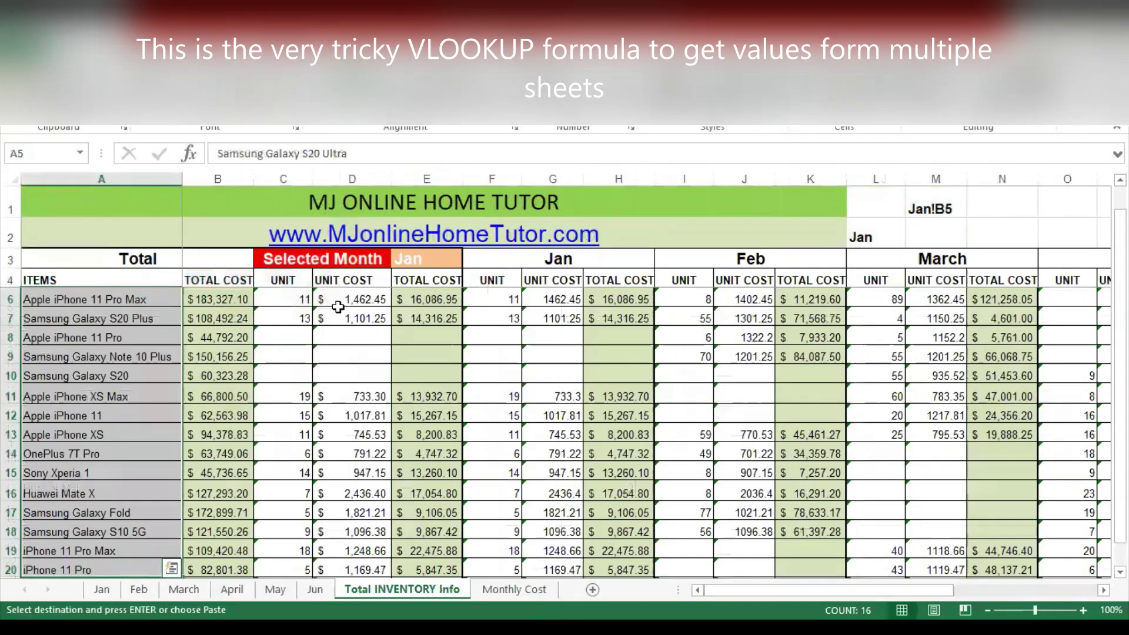
drag(276, 275, 412, 282)
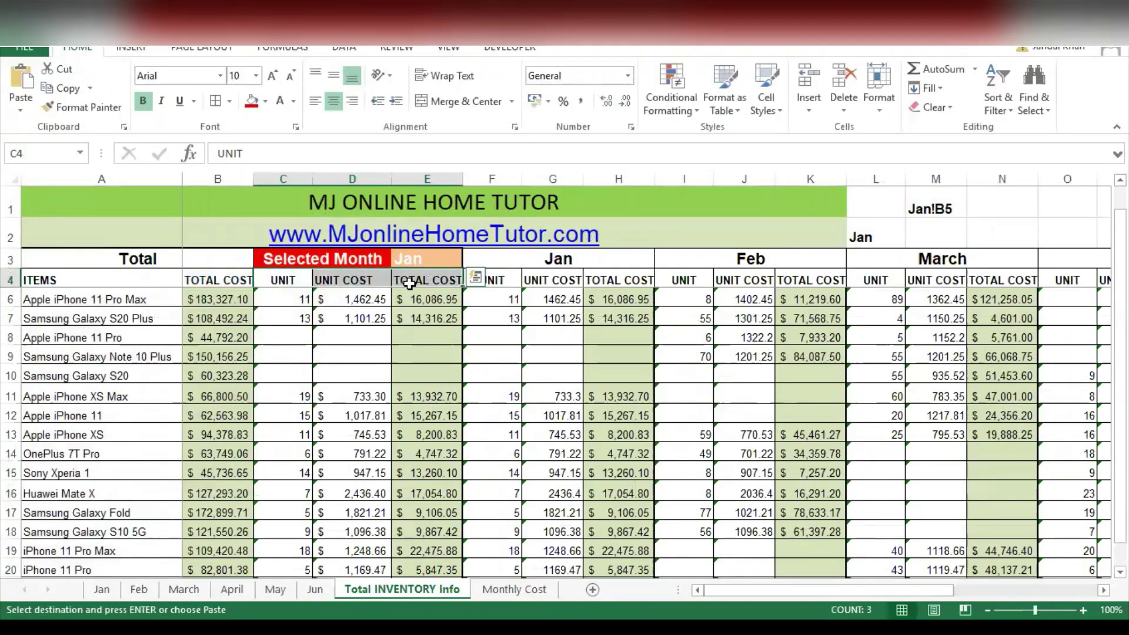
scroll(412, 281, up, 1)
click(424, 261)
click(471, 260)
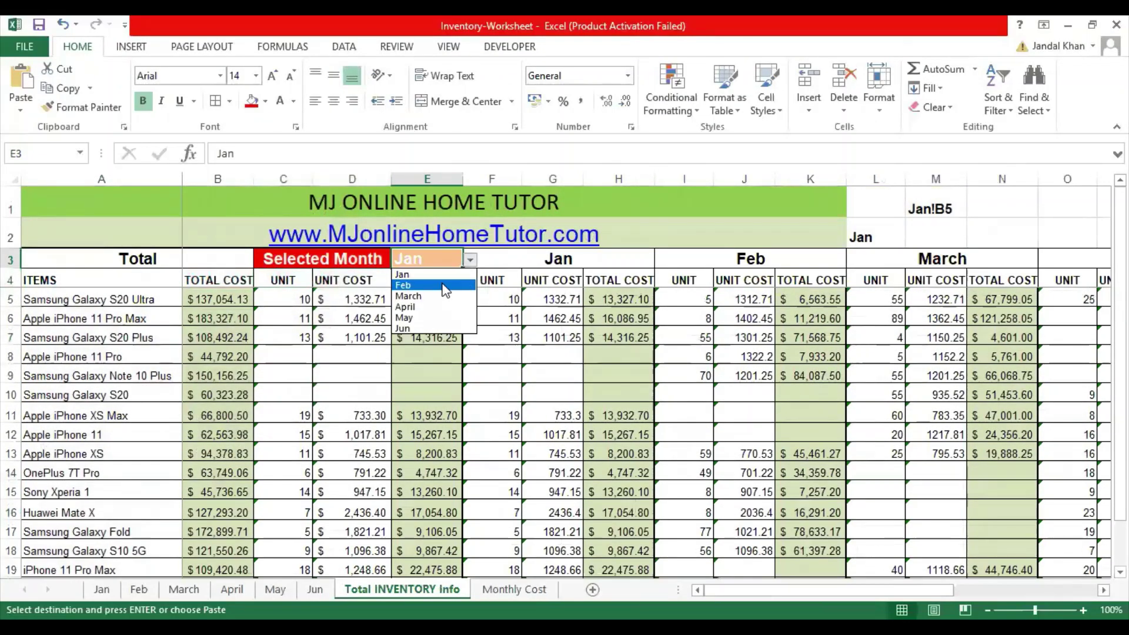
click(435, 285)
click(470, 261)
click(438, 296)
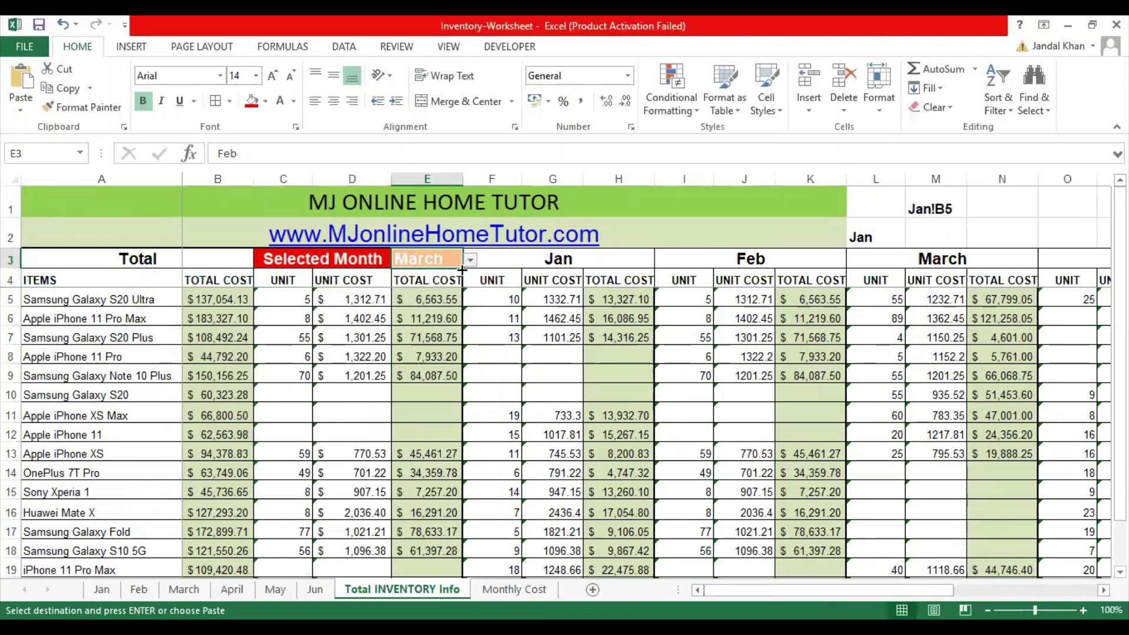
click(470, 260)
click(405, 275)
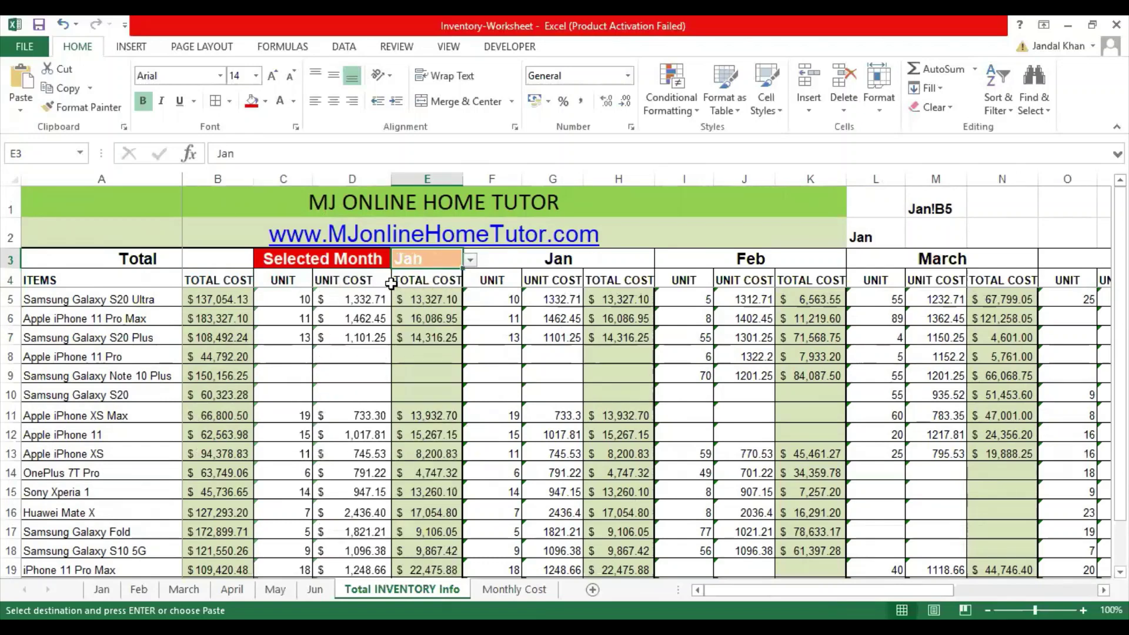
Step: Set the Selected Month on the Total INVENTORY Info sheet to Feb and compare its columns with the Feb section
click(288, 289)
click(453, 262)
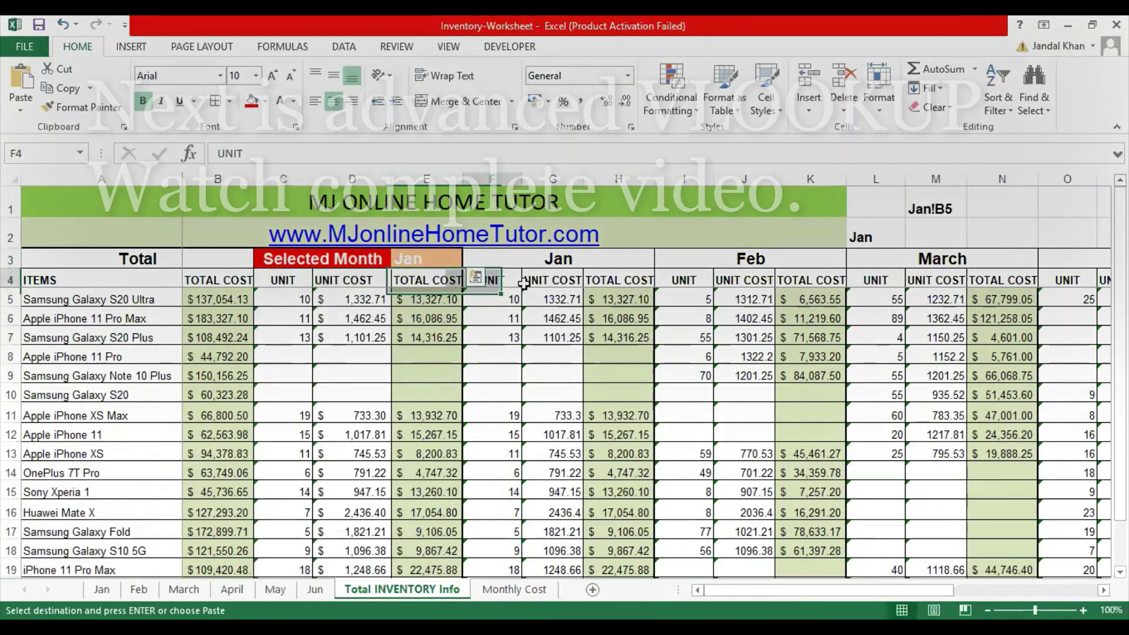
click(470, 260)
click(412, 286)
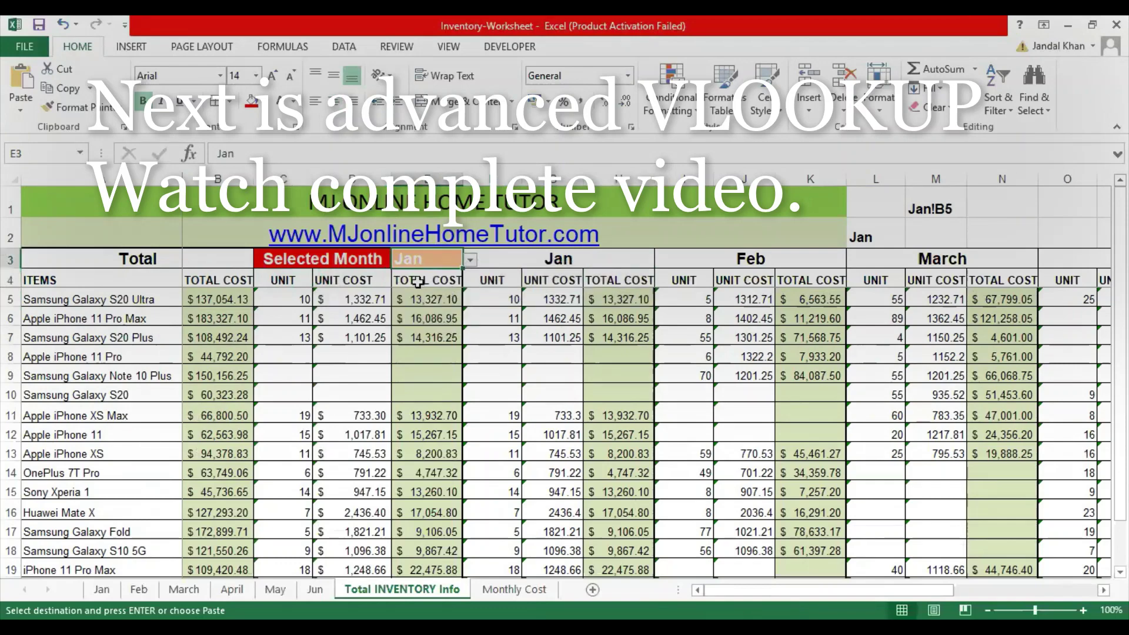
click(300, 284)
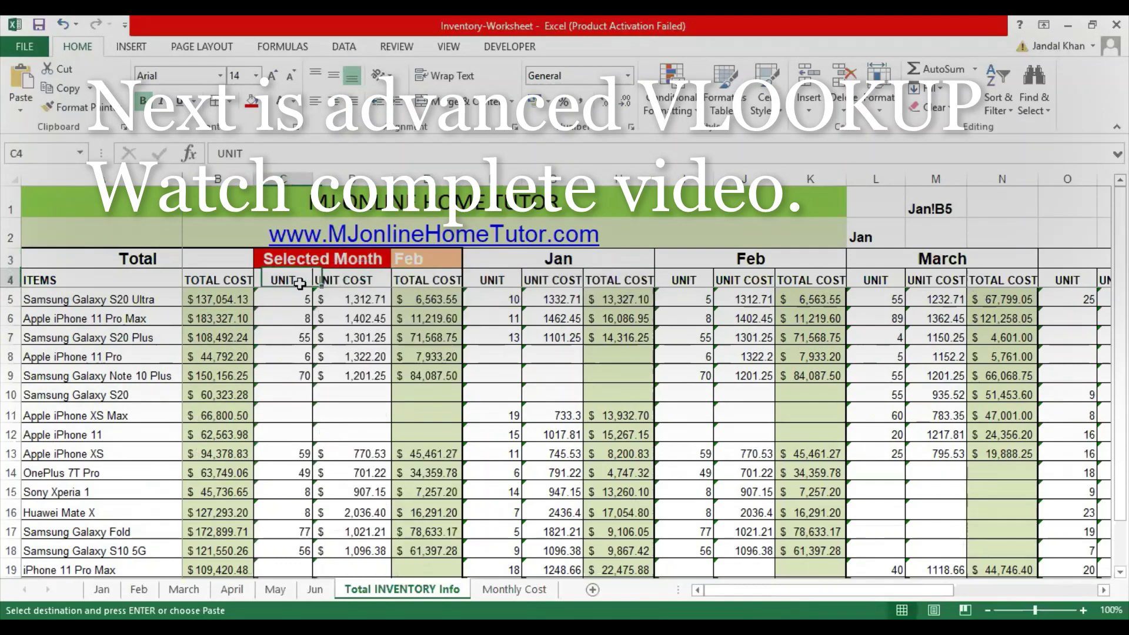
click(685, 280)
drag(718, 285, 811, 300)
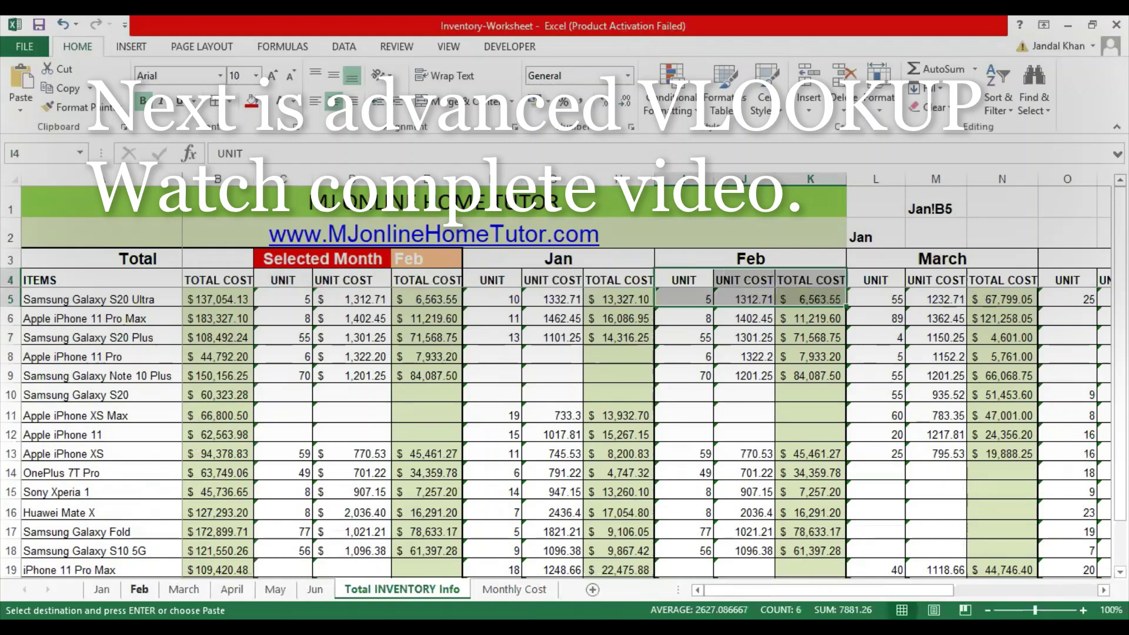
Step: Check the unit, unit cost and total cost of the Samsung Galaxy S20 Ultra on the Feb, Jan and Monthly Cost sheets
click(139, 590)
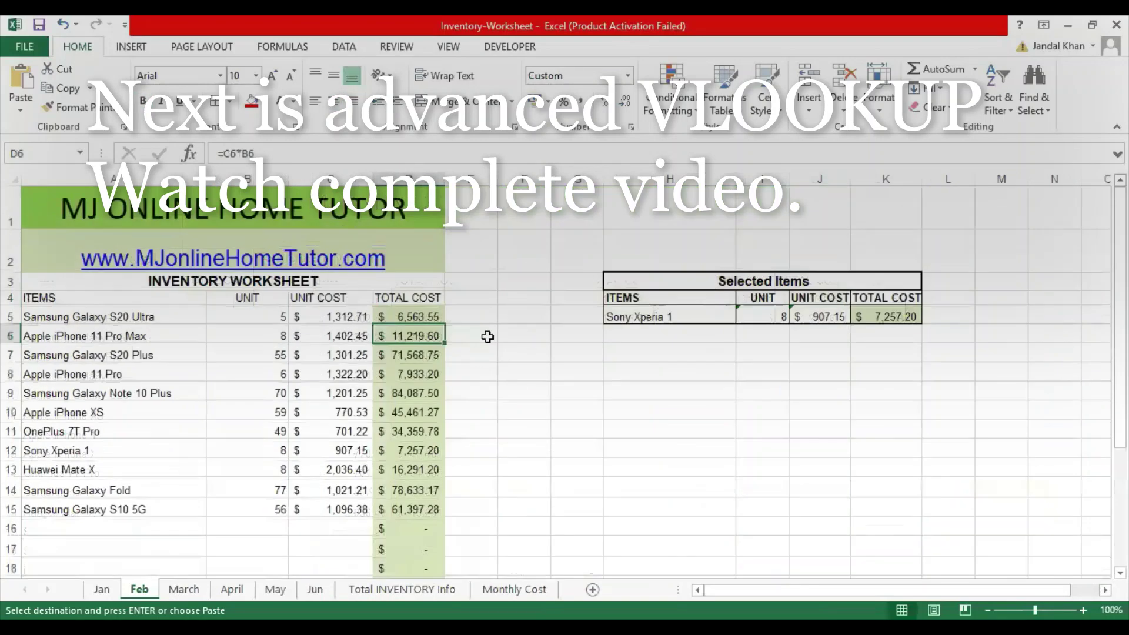
drag(261, 297, 412, 318)
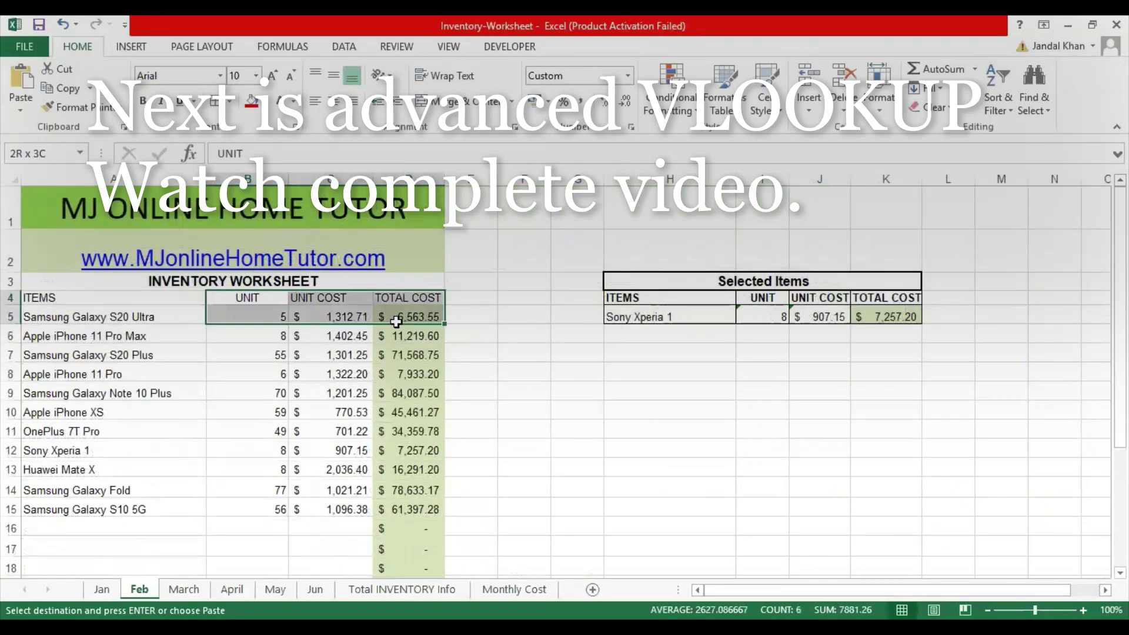
click(111, 590)
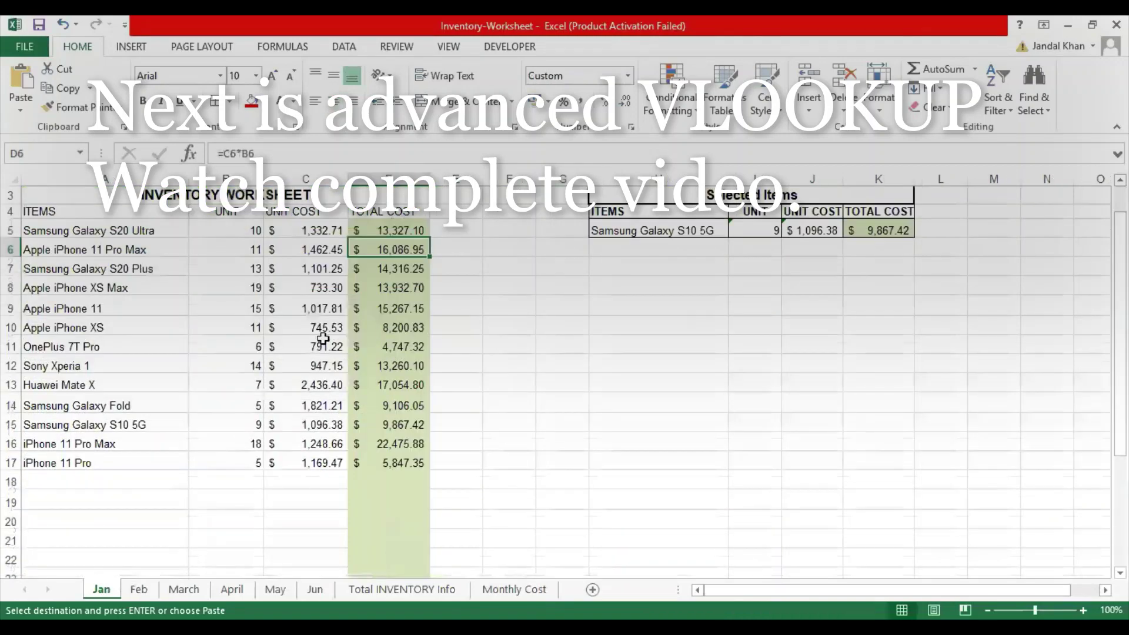
drag(247, 210, 374, 231)
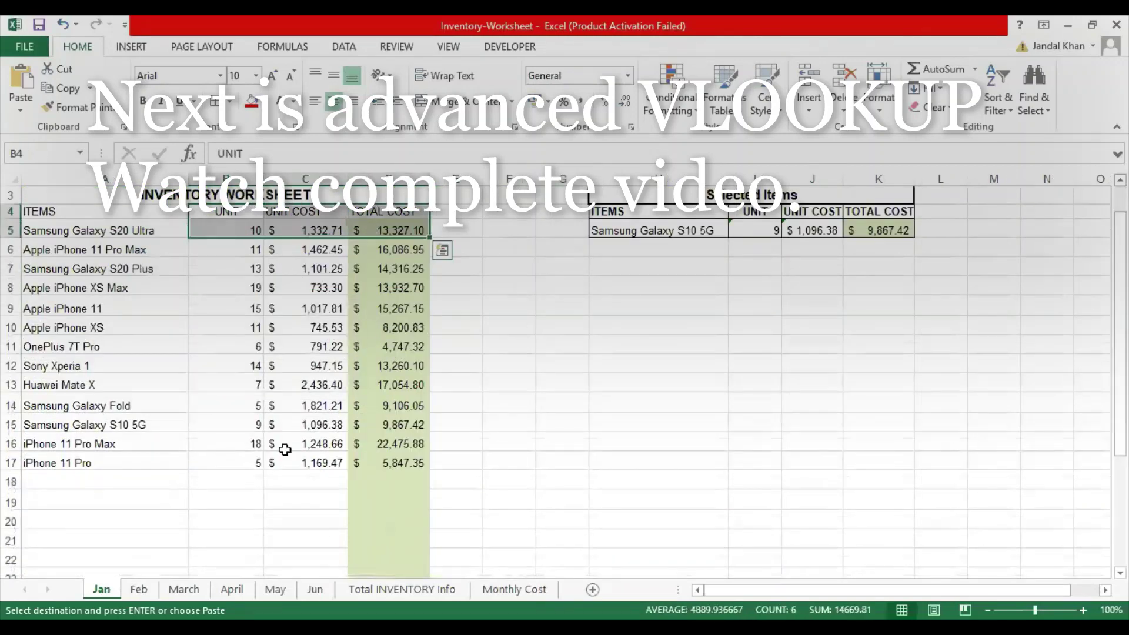
click(514, 590)
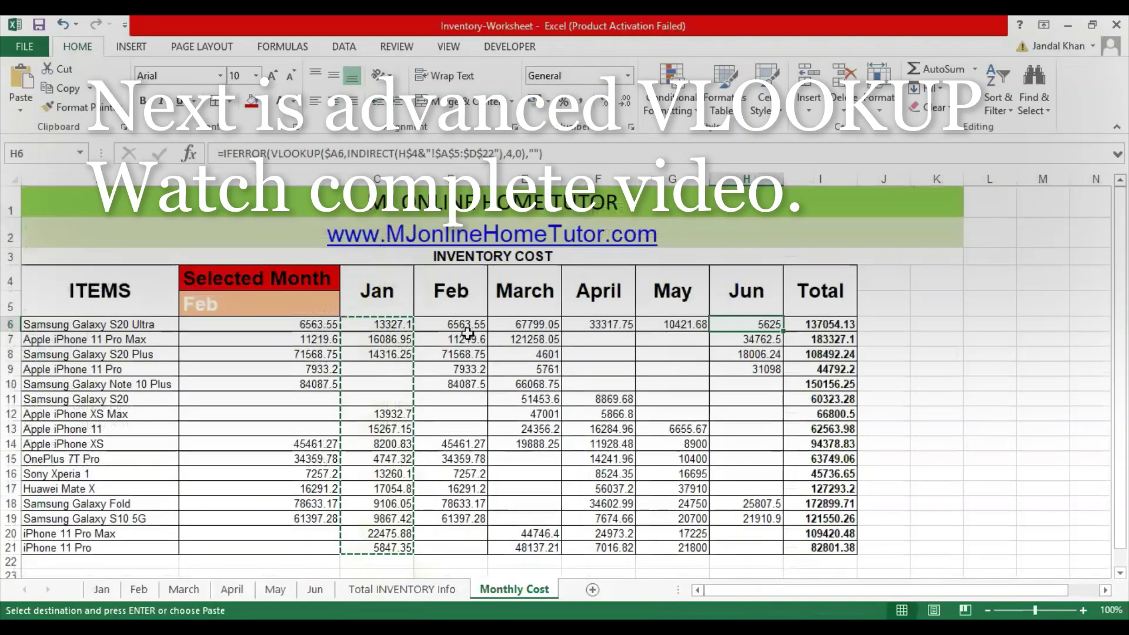
drag(377, 291, 379, 327)
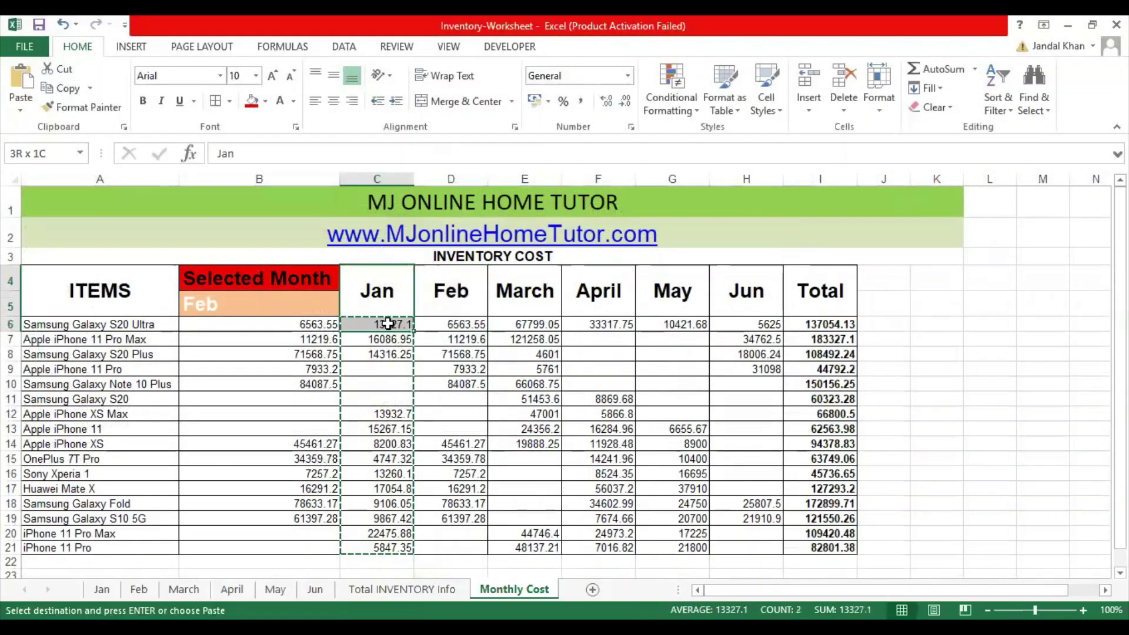
click(402, 589)
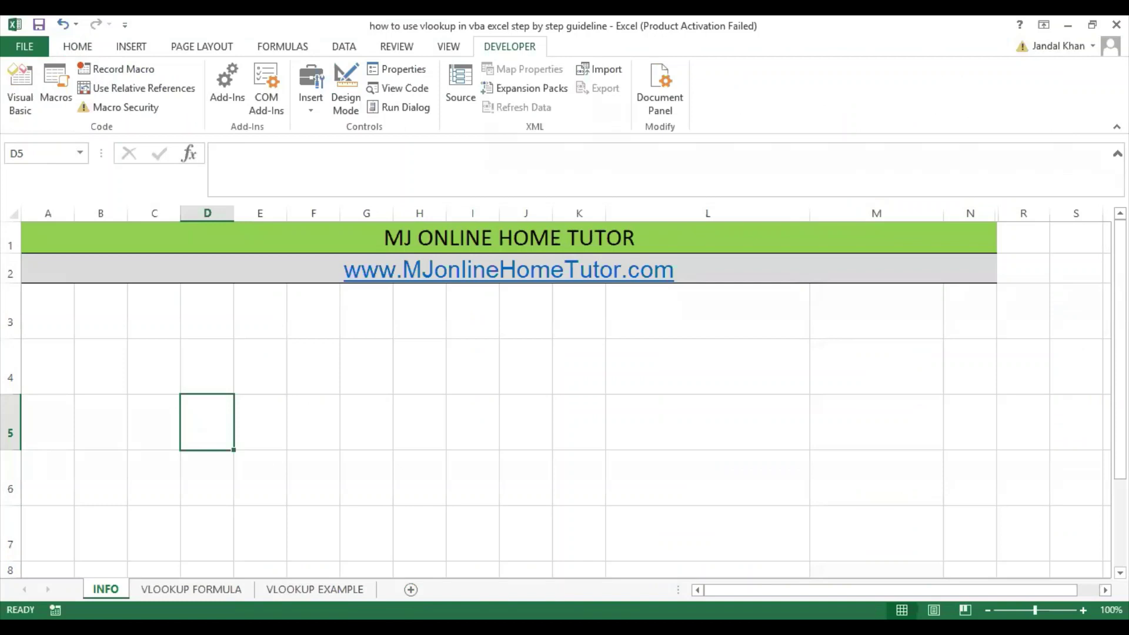
Step: In the VBA VLOOKUP workbook, restore the two numbered example titles in rows 3 and 4 of the INFO sheet
key(ctrl+z)
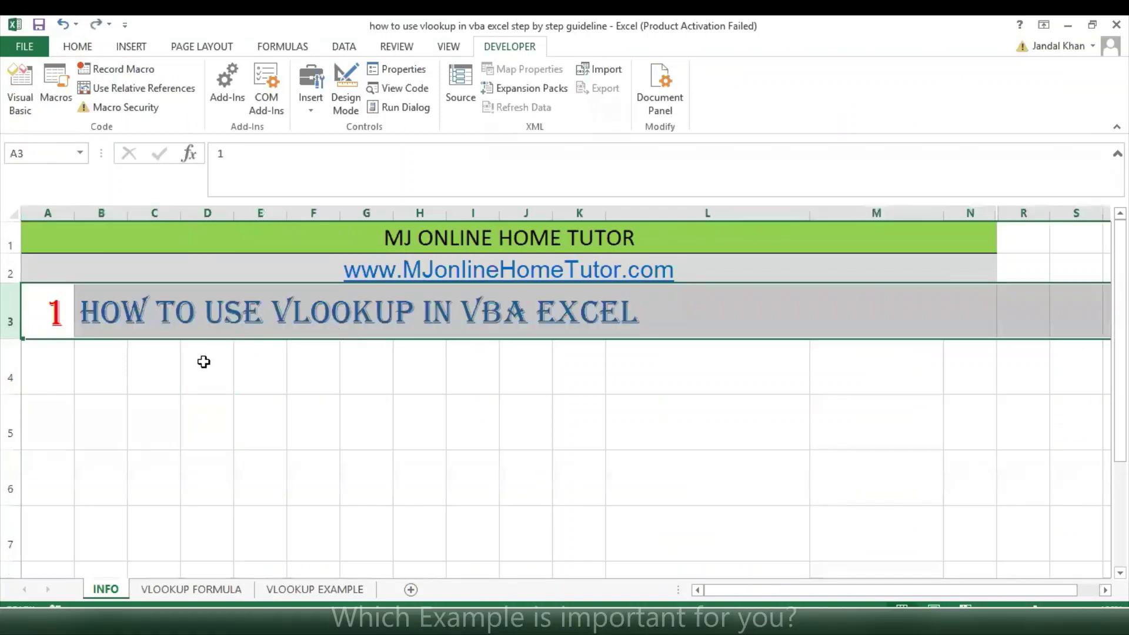
click(203, 360)
key(ctrl+y)
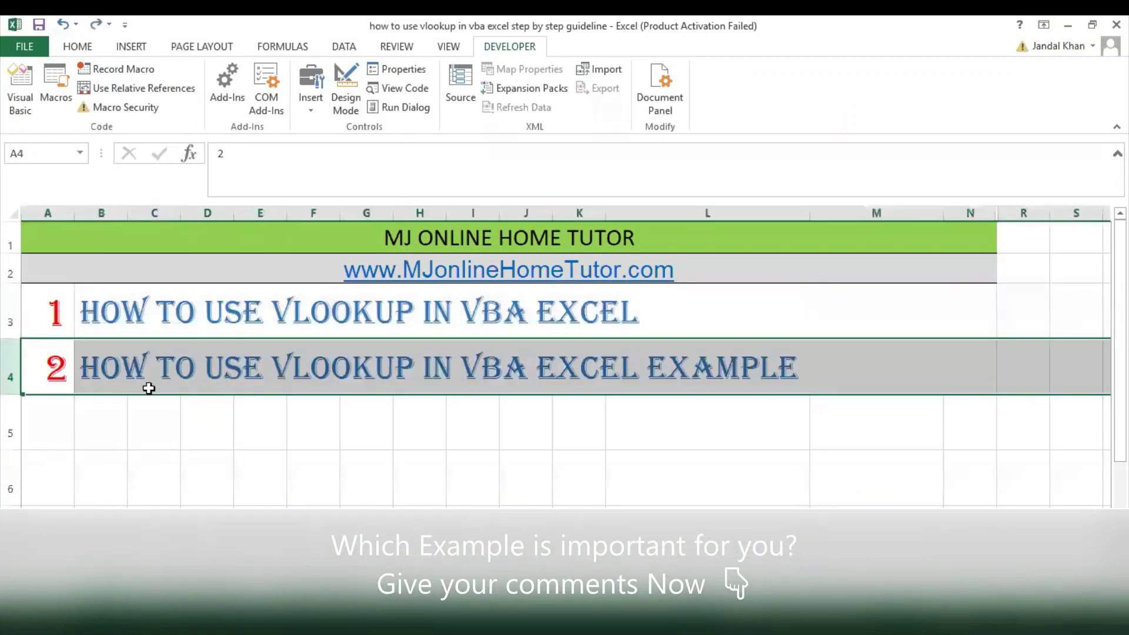
click(677, 453)
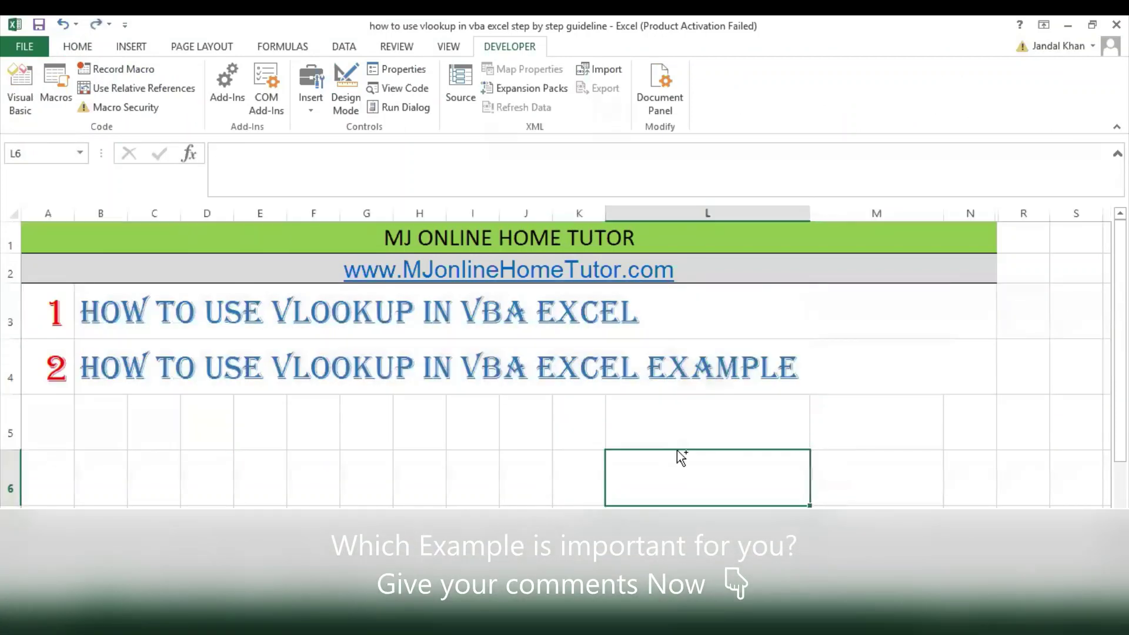
key(ctrl+z)
Step: Set the lookup ID in cell I6 of example 1 to 10004 and run the Vlookup macro
click(542, 430)
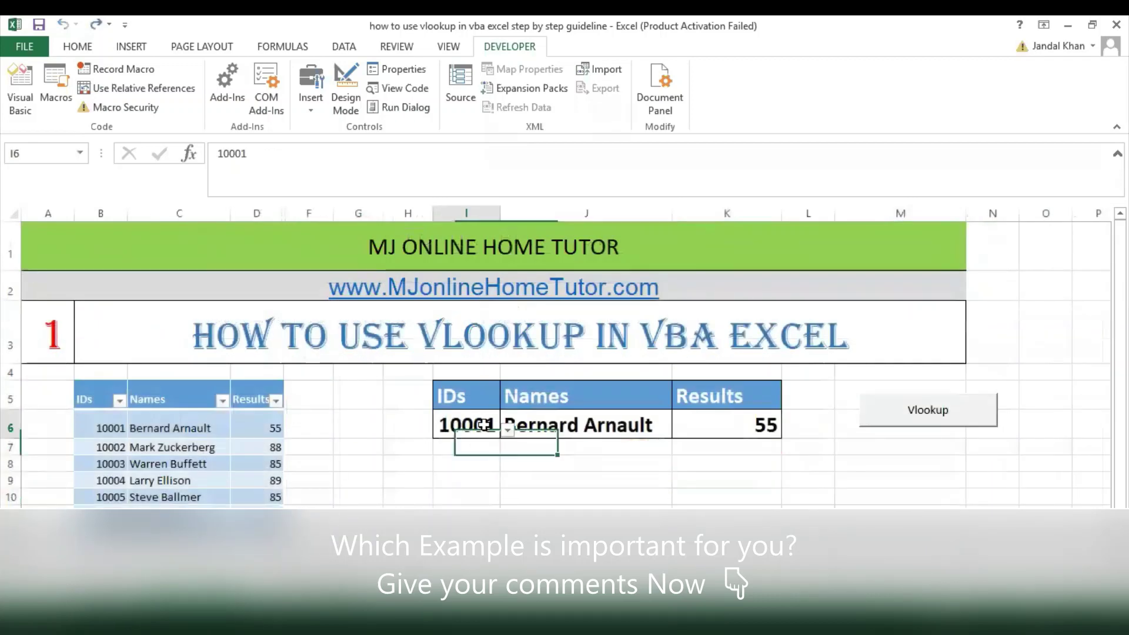
click(508, 431)
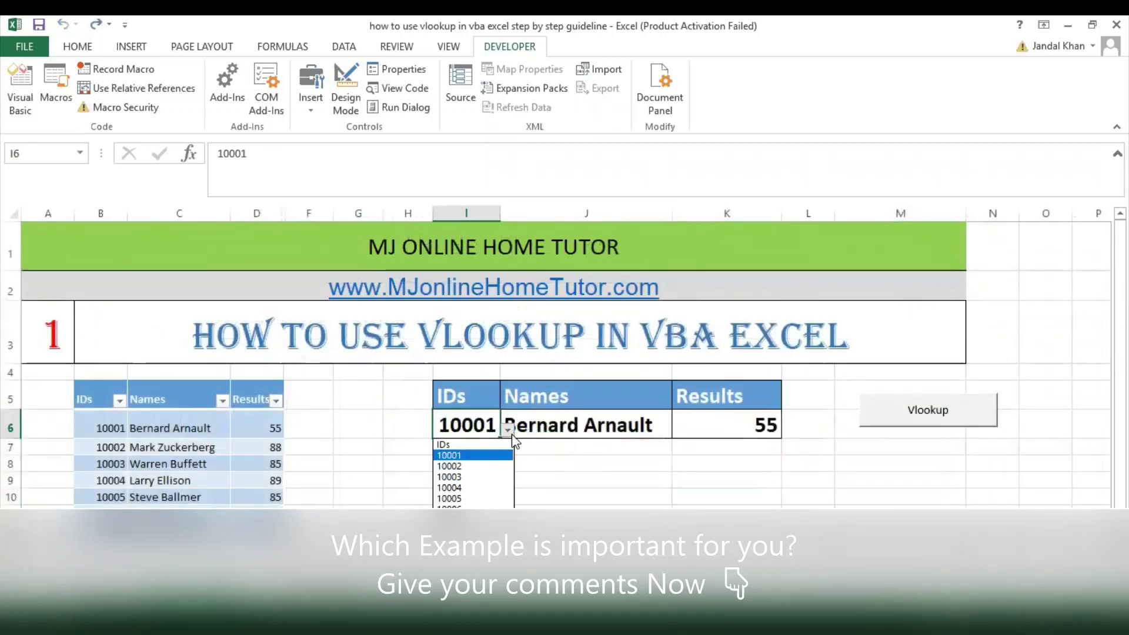
click(479, 497)
click(632, 431)
click(882, 429)
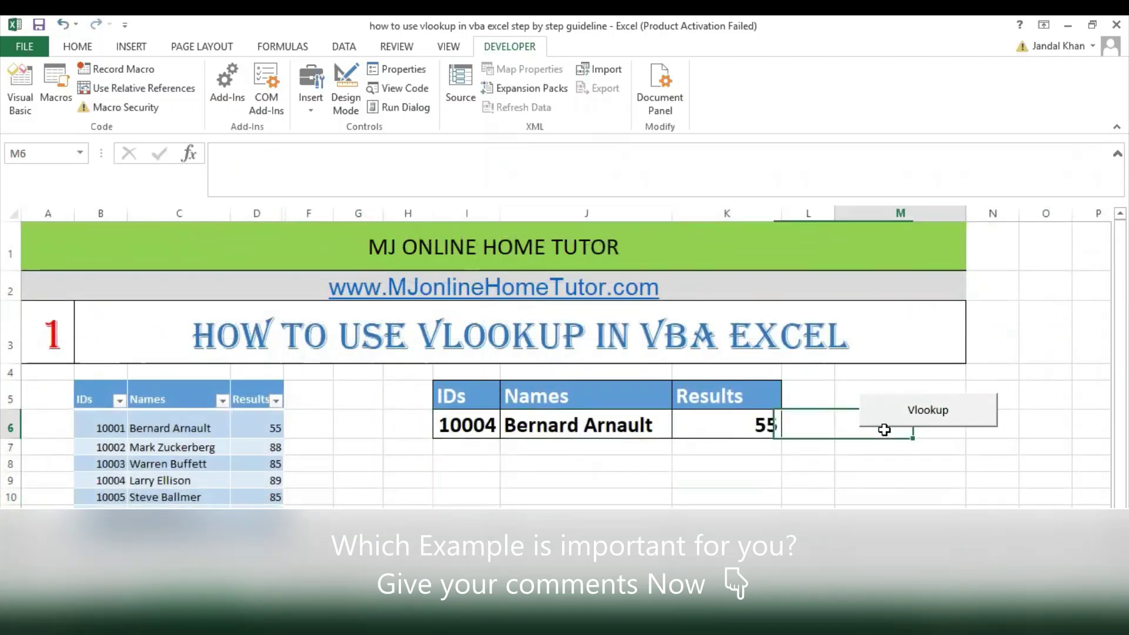
click(903, 414)
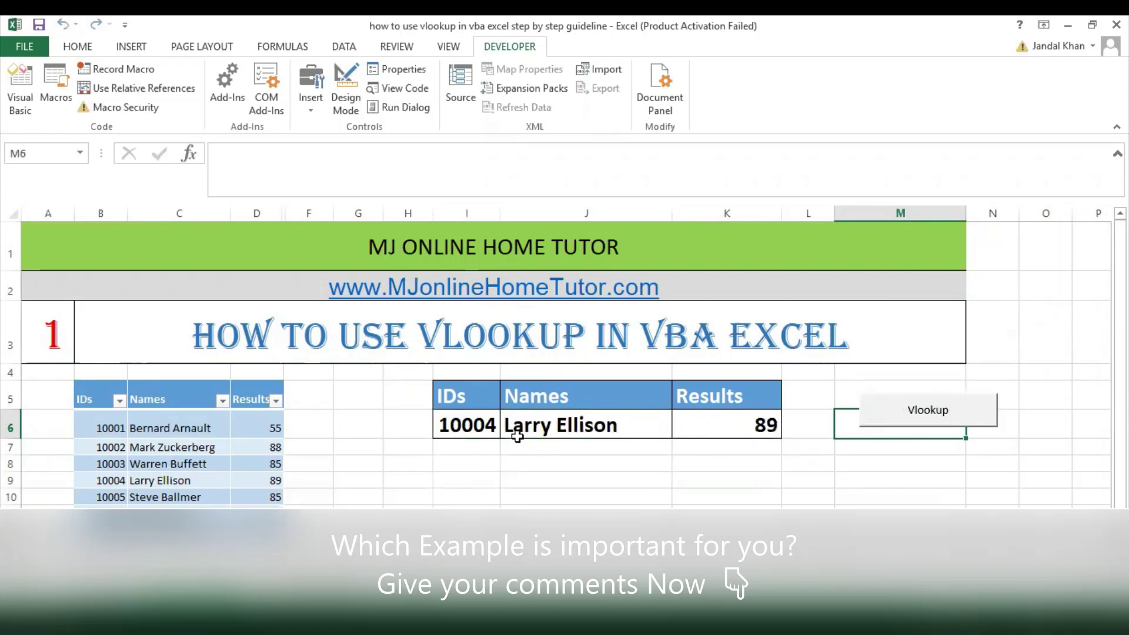
Step: Change the lookup ID in cell I6 to 10002 and run the Vlookup macro again
click(467, 425)
click(507, 431)
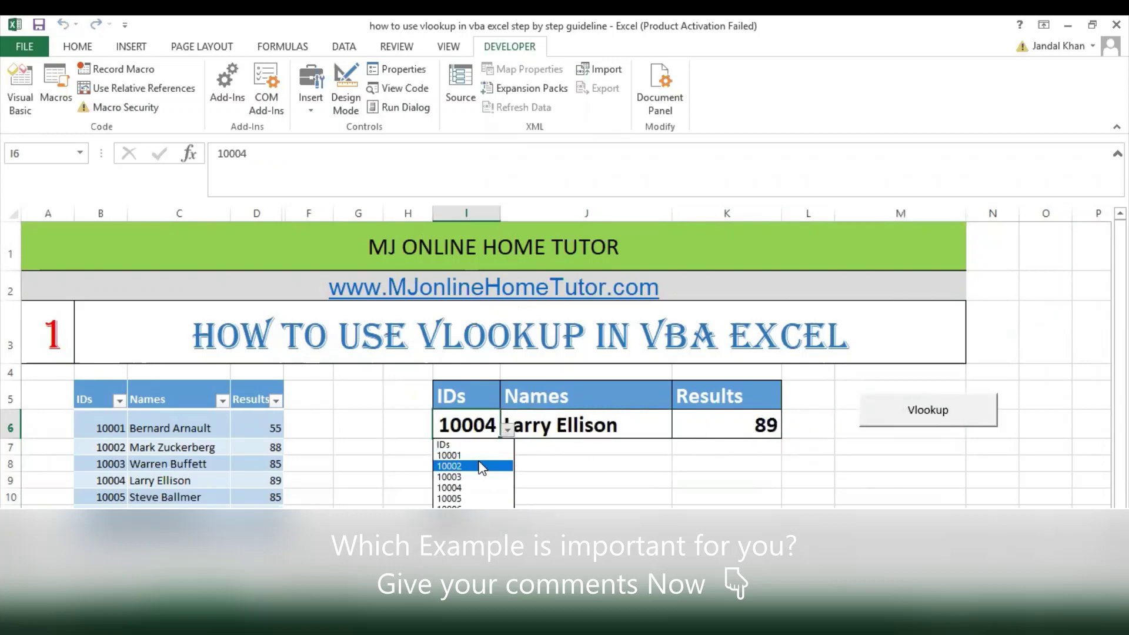
click(482, 466)
click(911, 418)
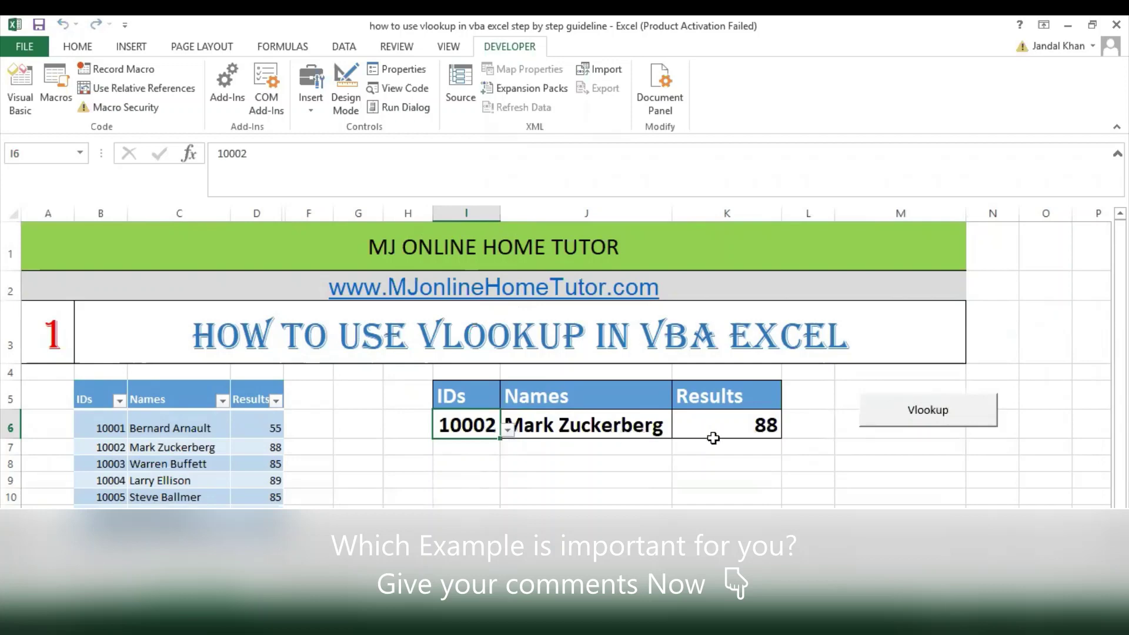
Step: Look up ID 10003 in example 1 with the Vlookup macro
click(508, 430)
click(471, 478)
click(609, 436)
click(922, 419)
click(687, 463)
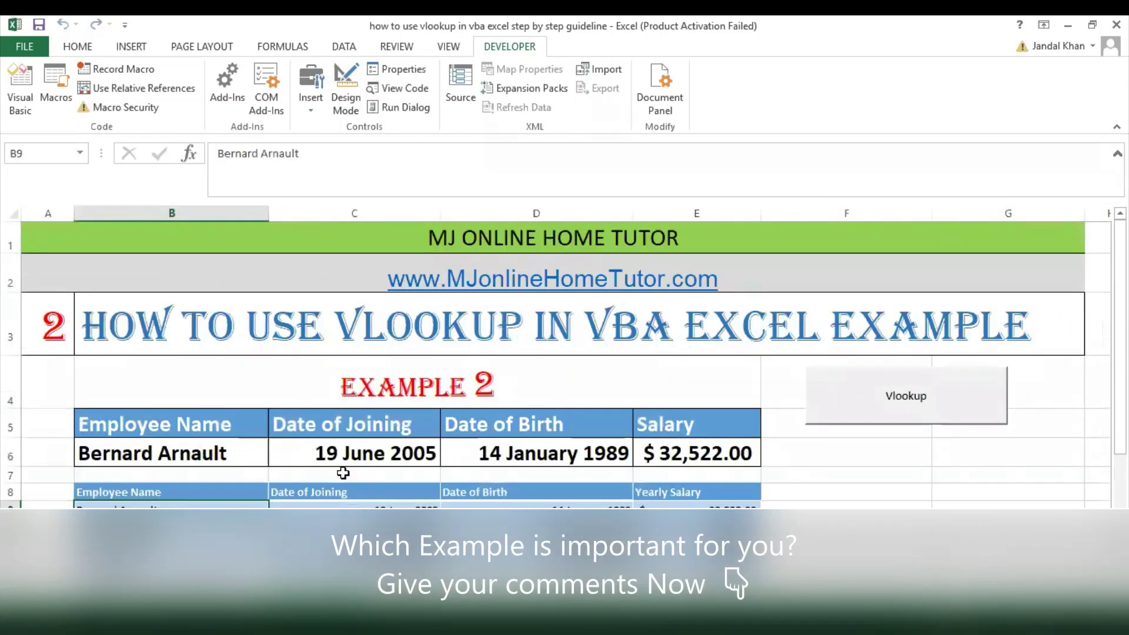
Step: Set the Employee Name in Example 2 on the VLOOKUP EXAMPLE sheet to Mark Zuckerberg and run the Vlookup macro
click(275, 458)
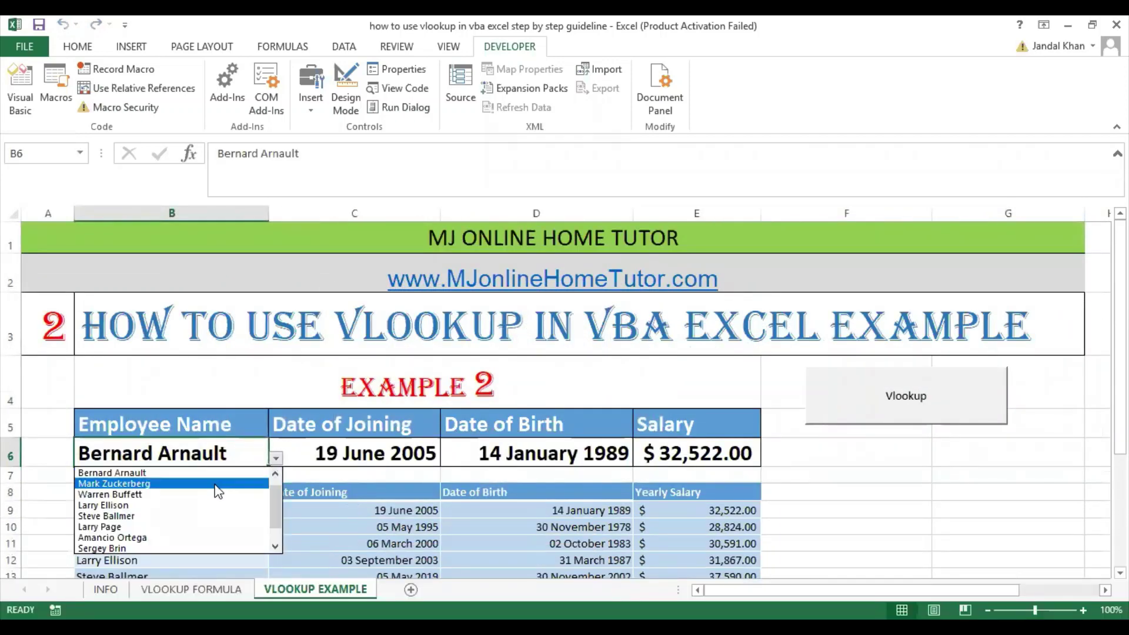
click(247, 484)
click(907, 418)
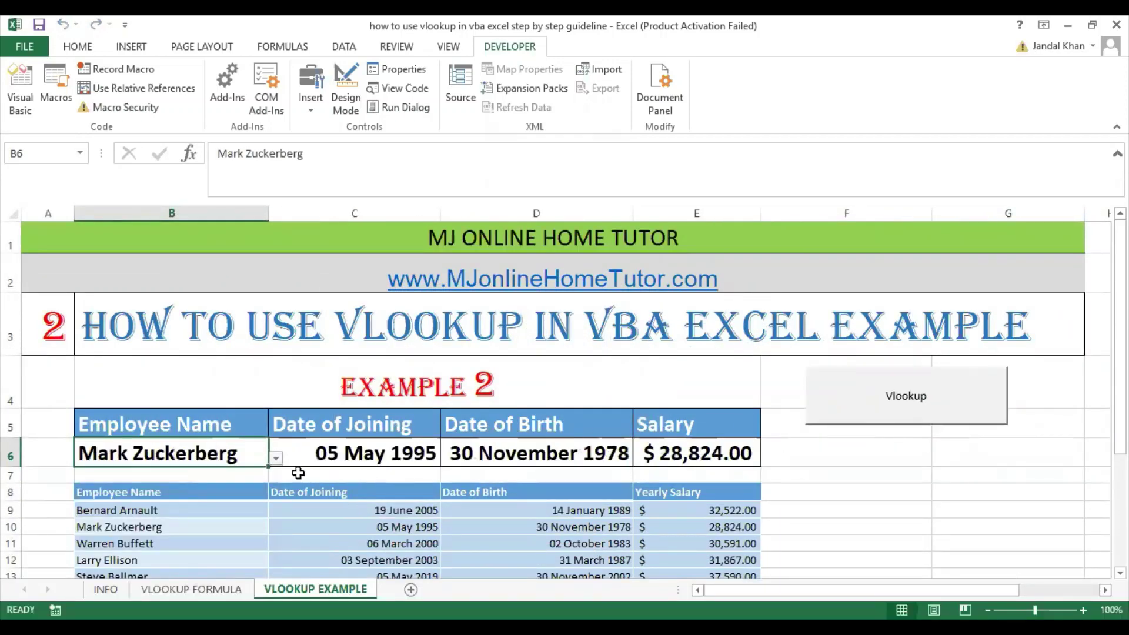
Step: Compare the looked-up date of joining, date of birth and salary in row 6 with the source values in row 10
click(344, 525)
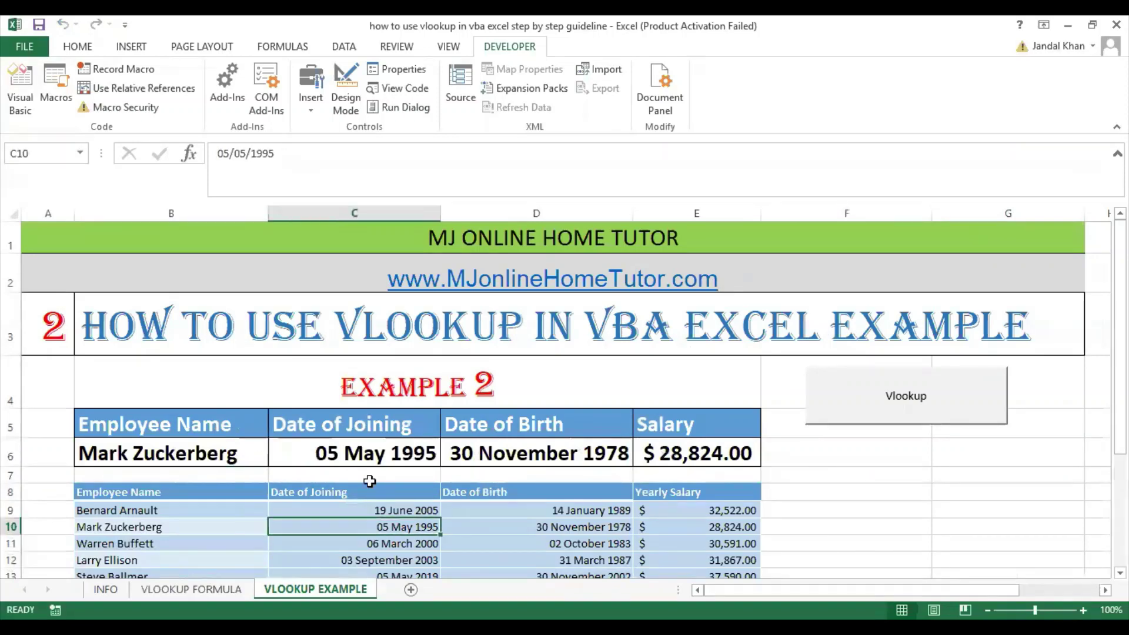
click(388, 456)
click(506, 527)
click(525, 457)
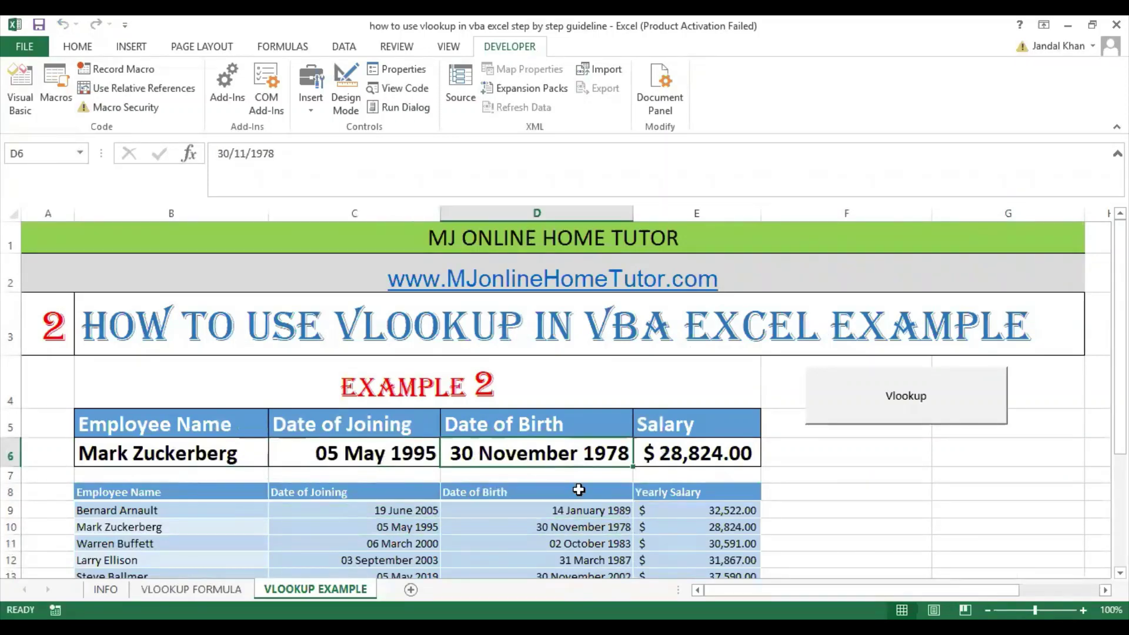
click(699, 530)
click(692, 450)
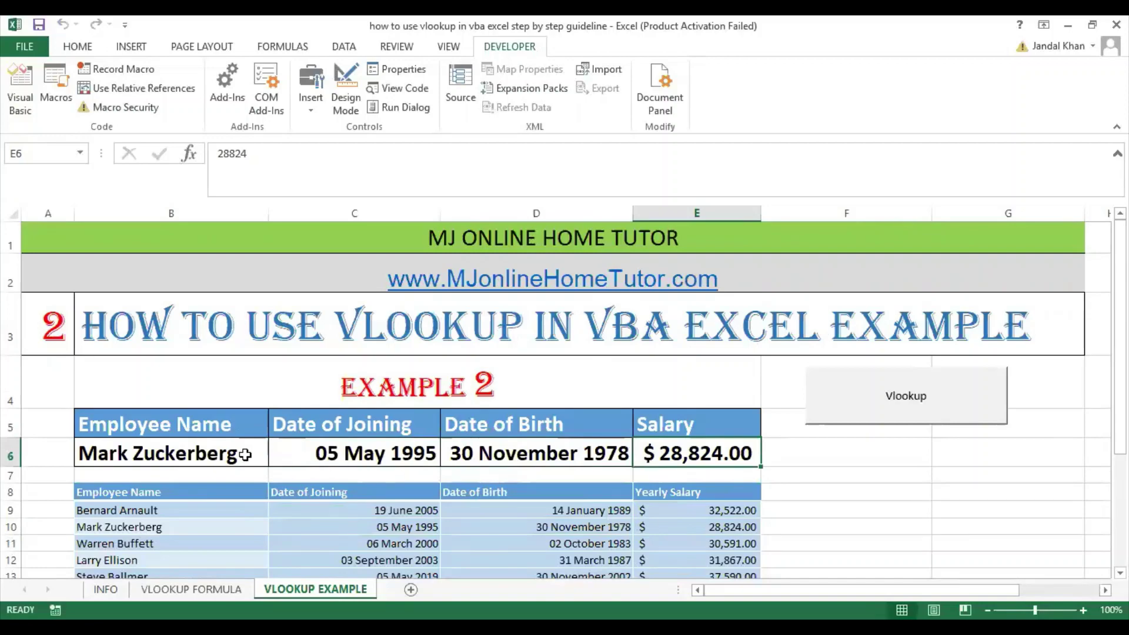
Step: Set the Employee Name in Example 2 to Steve Ballmer and run the Vlookup macro
click(254, 454)
click(275, 458)
click(147, 510)
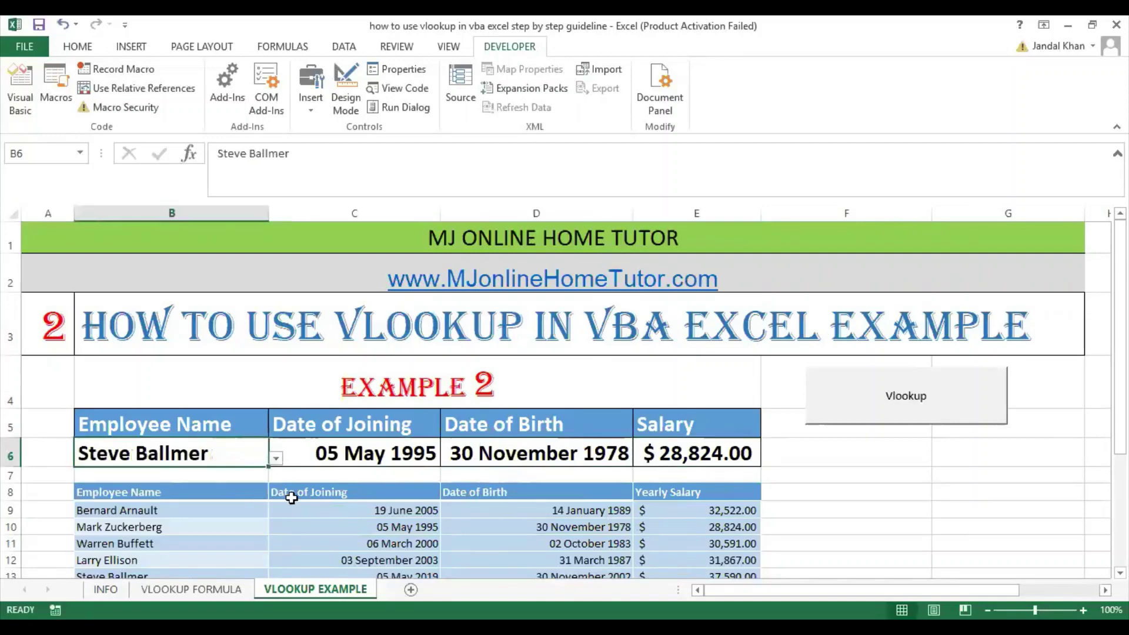
click(888, 398)
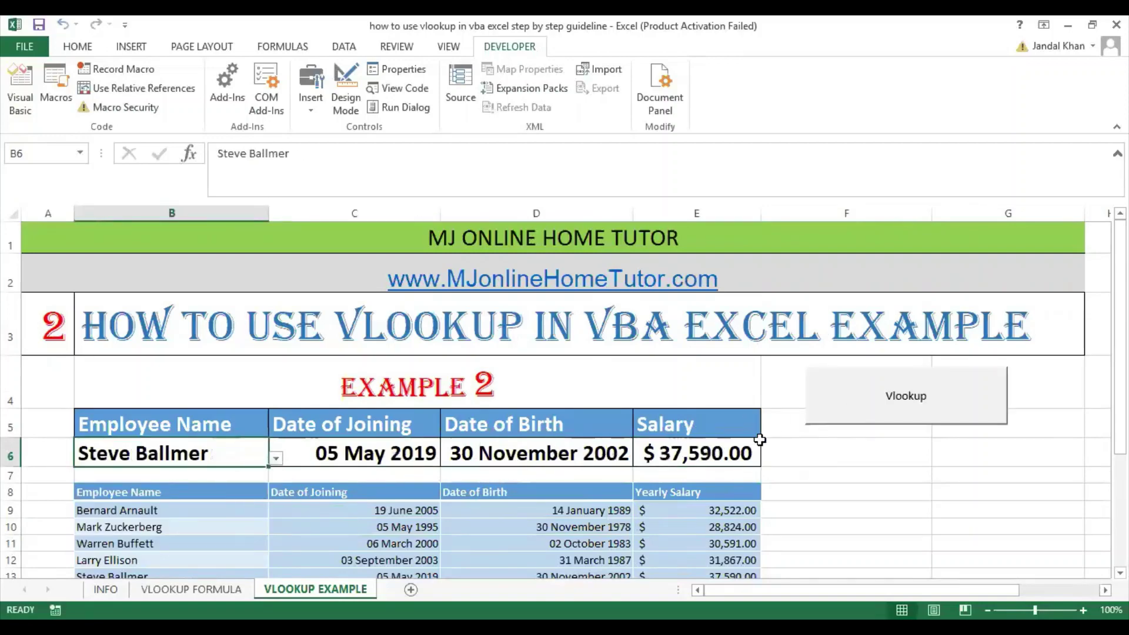
Step: Check the looked-up details in row 6 against Steve Ballmer's record in the source table
scroll(760, 440, down, 1)
click(147, 492)
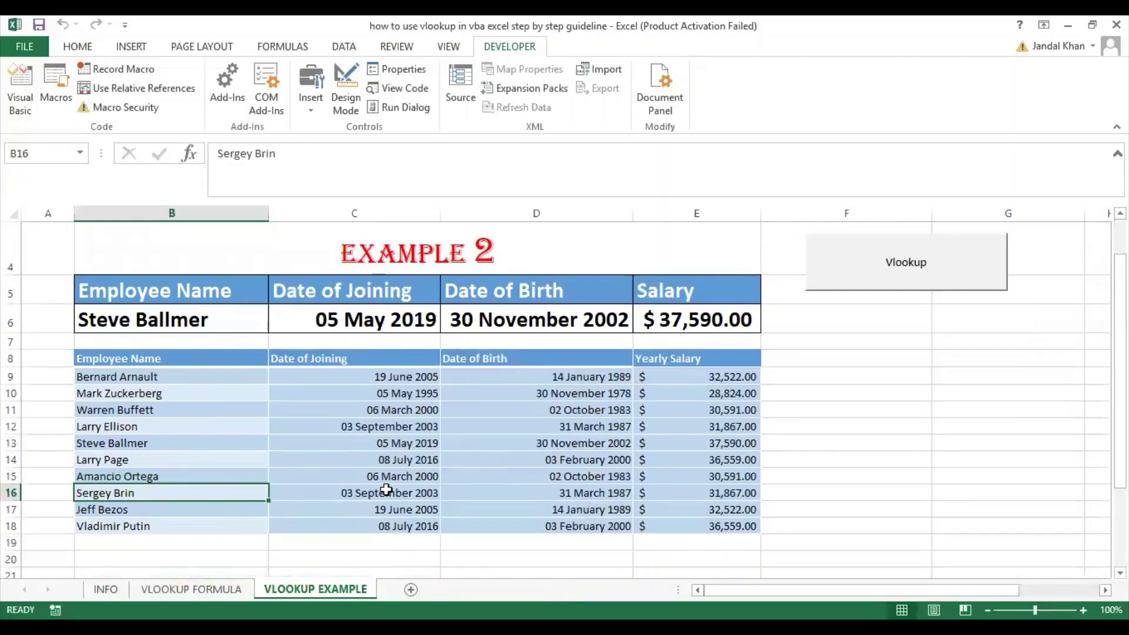
click(385, 492)
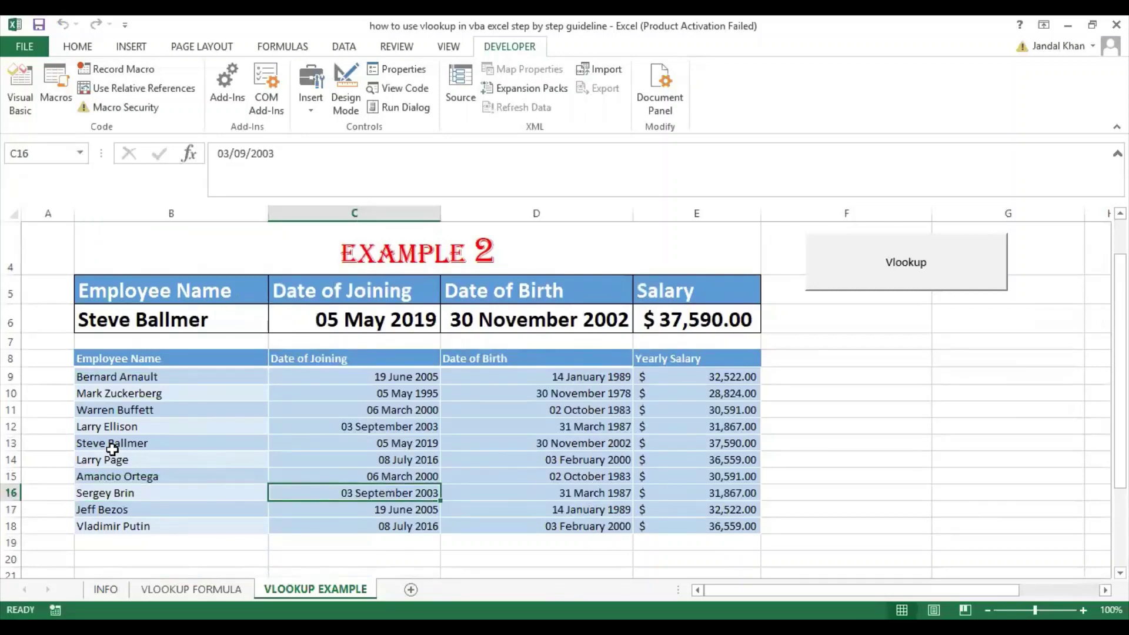
click(328, 447)
scroll(328, 446, up, 1)
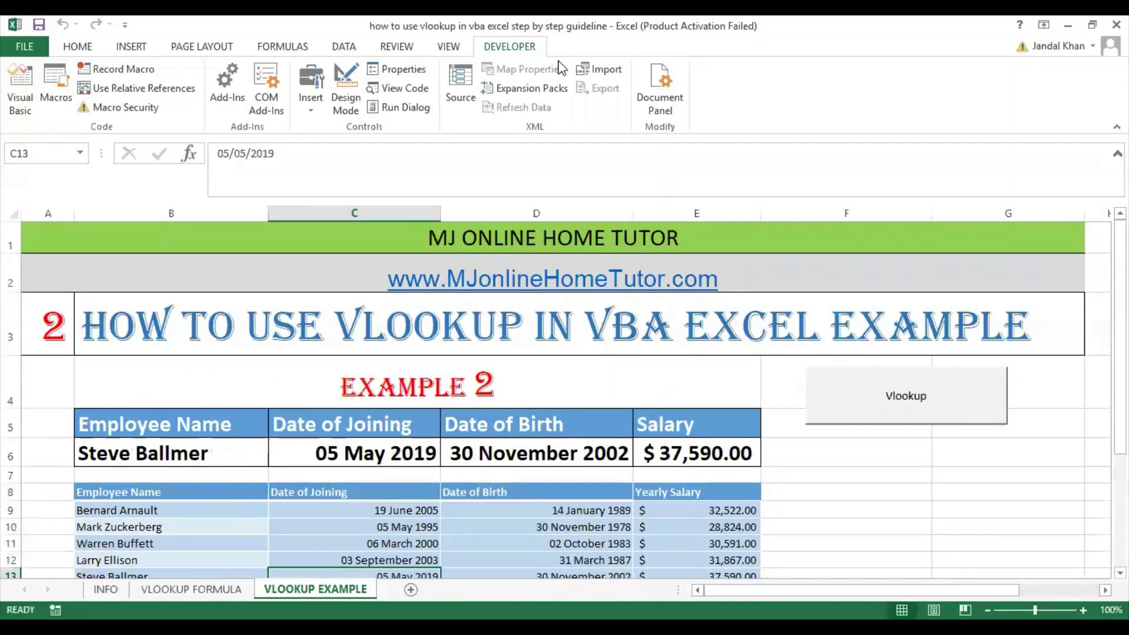
Step: Change the Employee Name in cell B6 to Bernard Arnault and run the Vlookup macro again
click(245, 458)
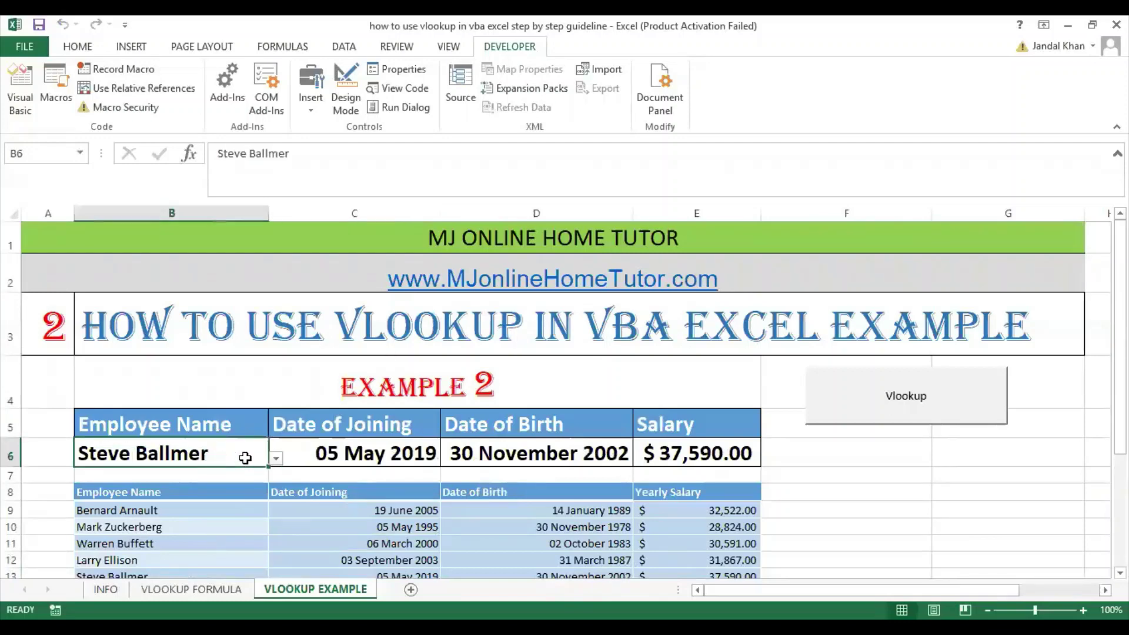
click(275, 459)
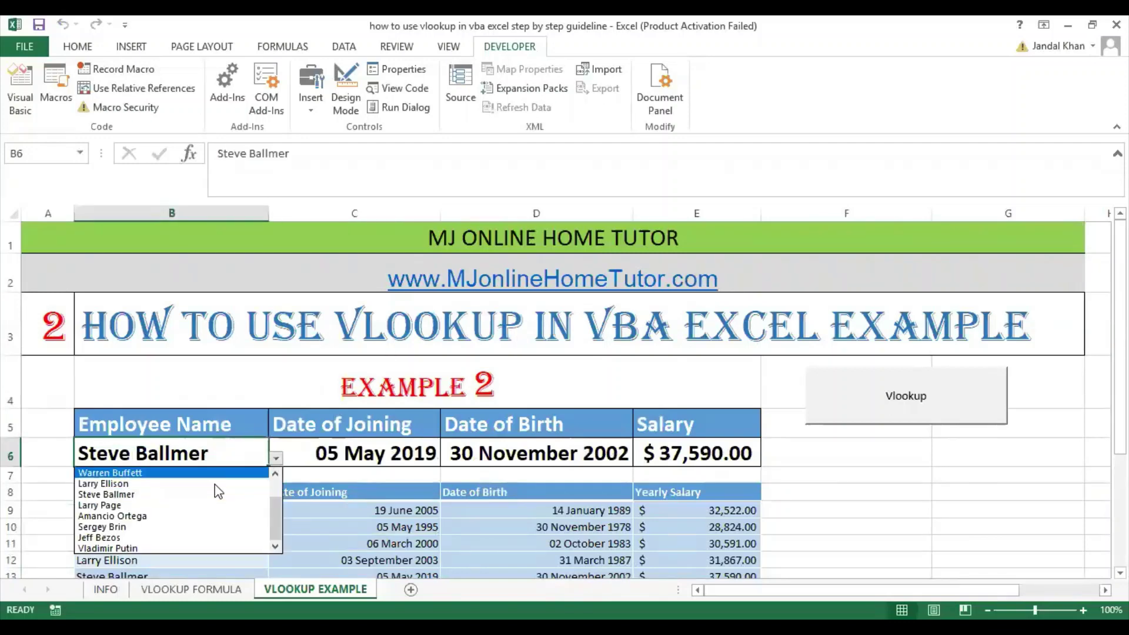
click(276, 473)
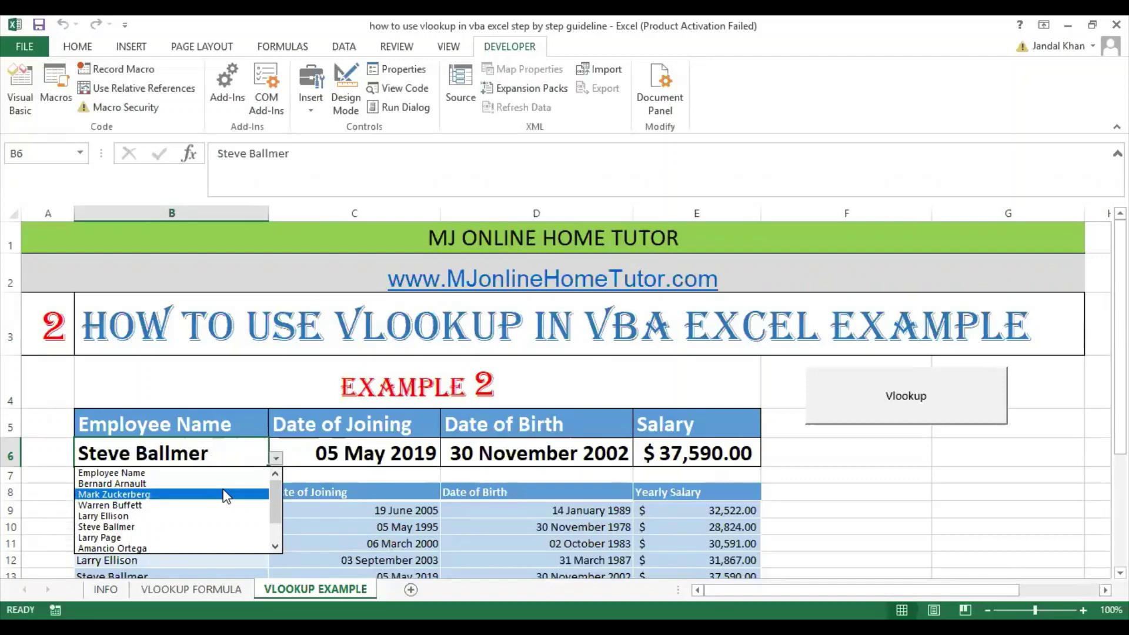
click(224, 484)
click(965, 391)
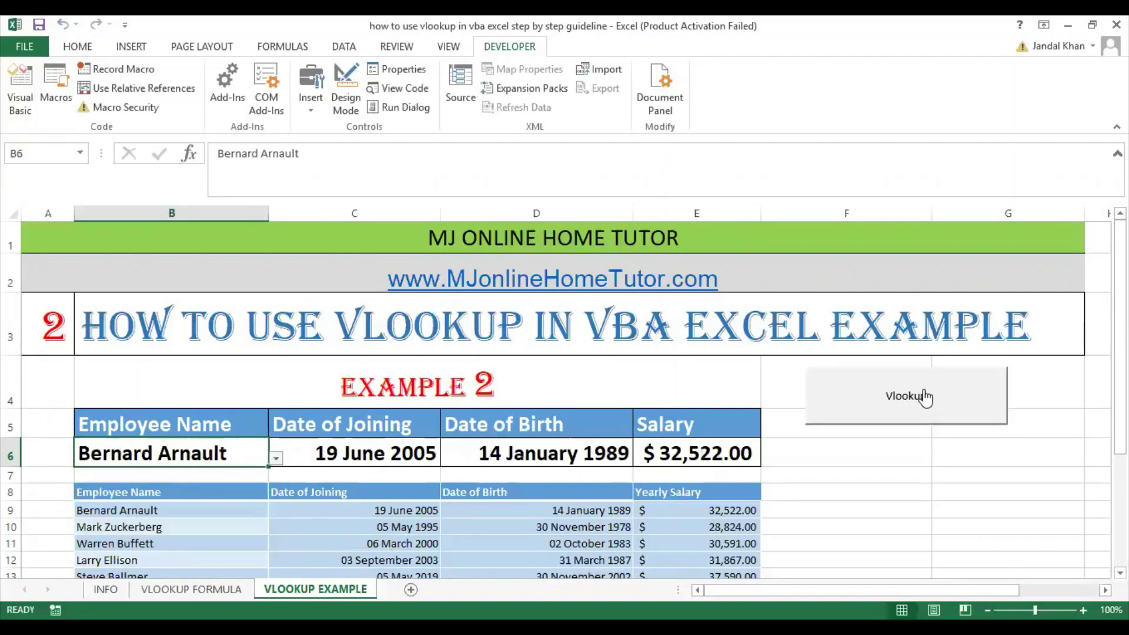
Step: Compare Bernard Arnault's date of joining, date of birth and salary in row 9 with the looked-up values in row 6
click(306, 509)
key(Up)
key(Up)
key(Up)
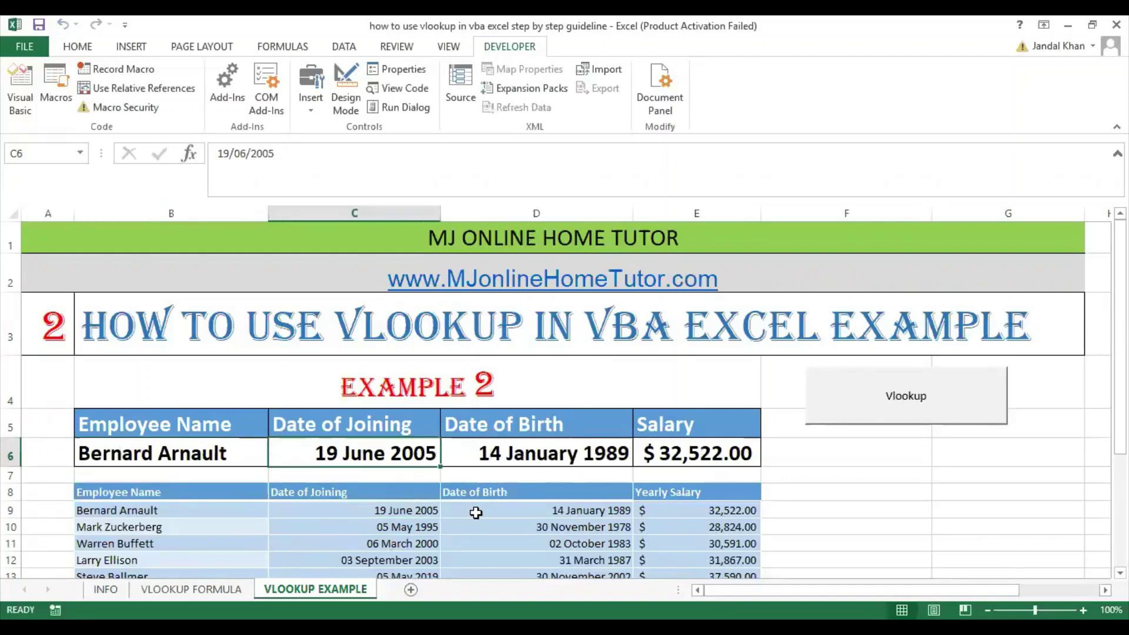
click(476, 513)
key(Up)
key(Up)
key(Up)
click(695, 512)
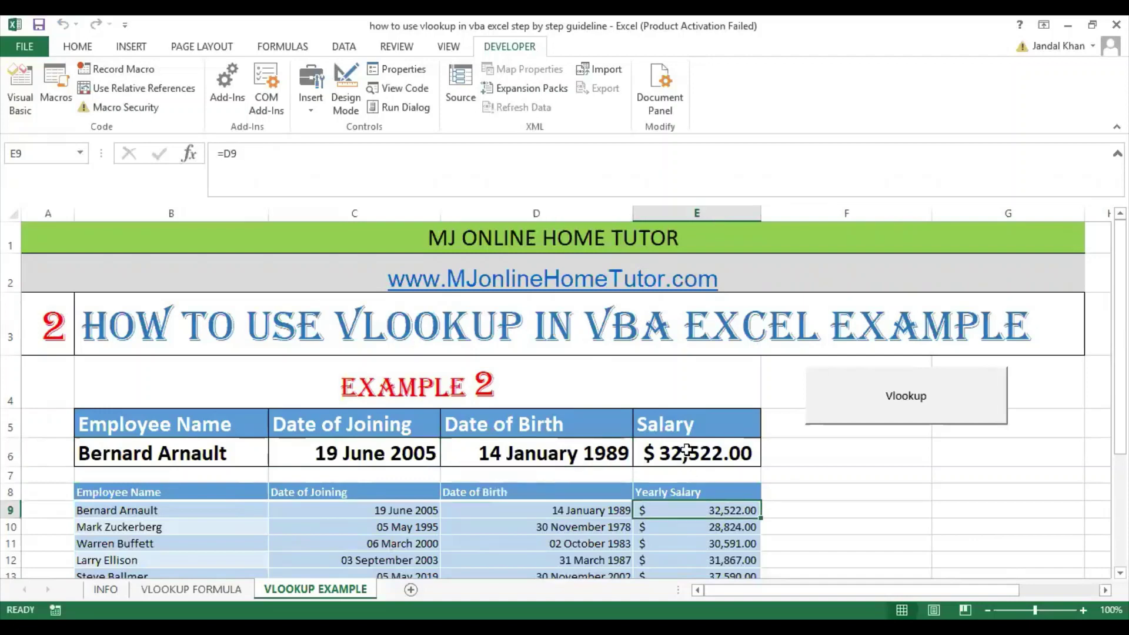
click(686, 451)
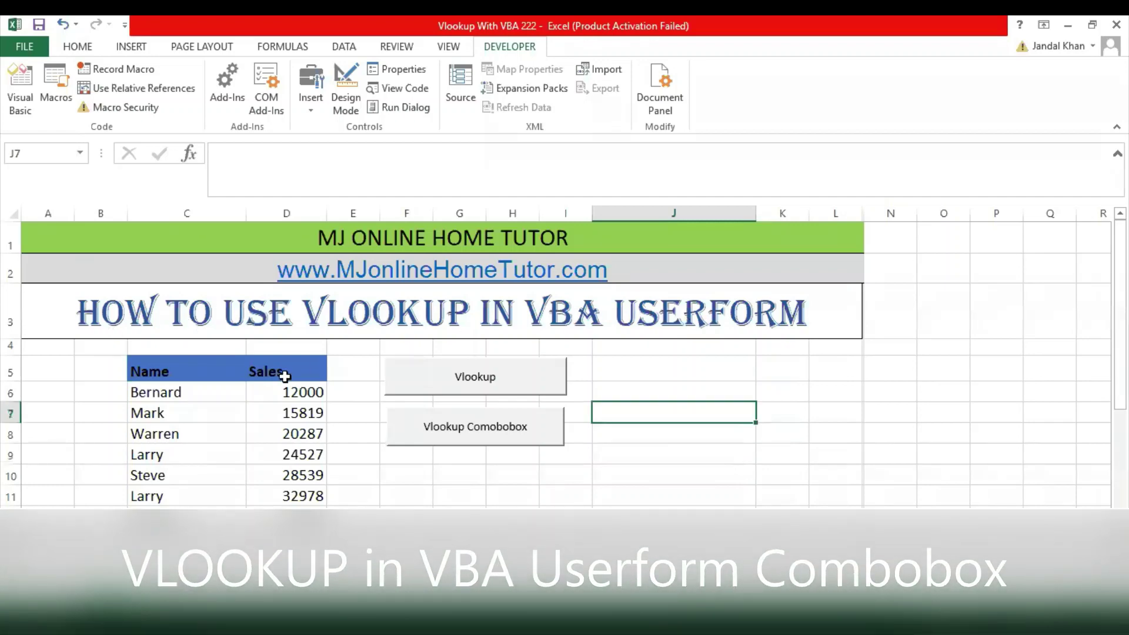
Step: Examine the Name and Sales columns of the source table in the Vlookup With VBA 222 workbook
drag(157, 379, 319, 520)
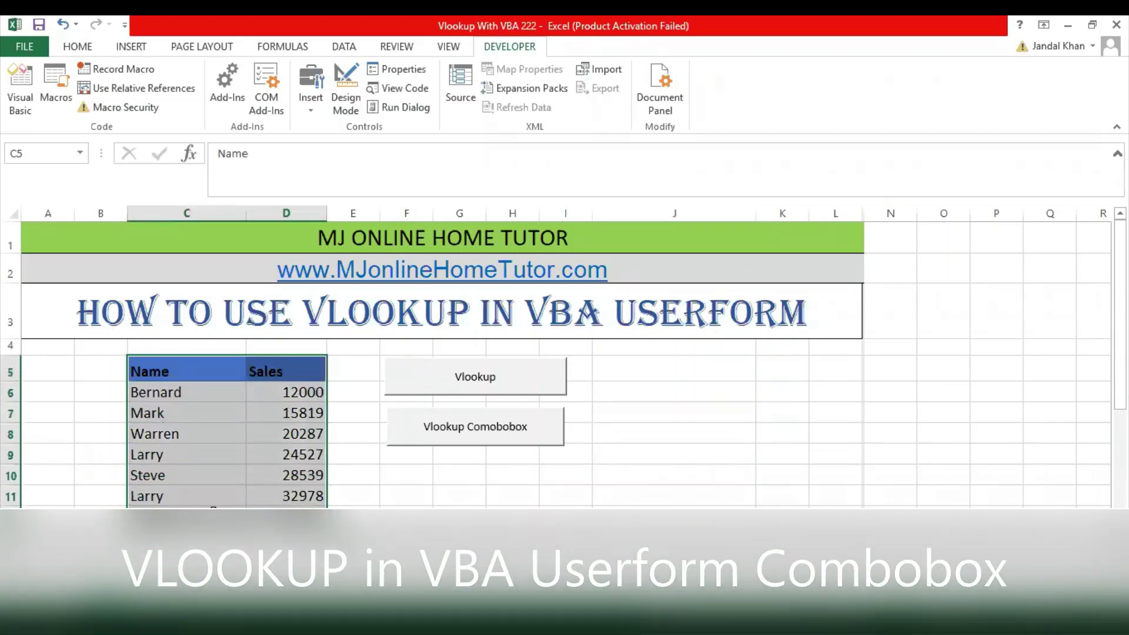
click(179, 517)
click(273, 368)
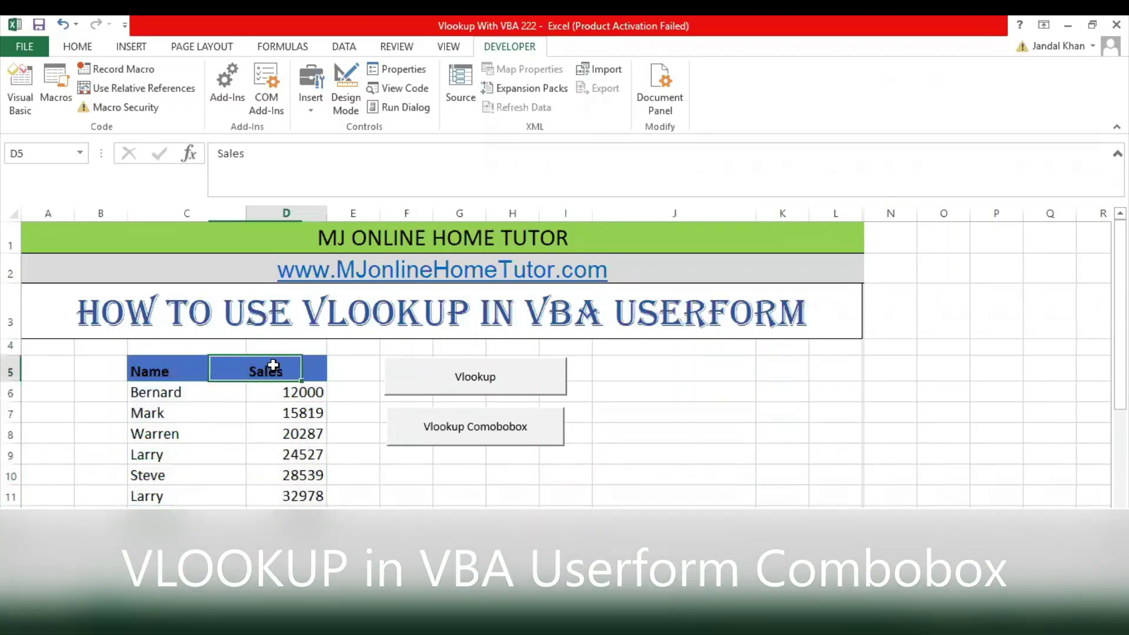
Step: Open the Vlookup combobox userform, choose Larry as the name and look up the sales value
click(459, 451)
click(670, 268)
click(630, 323)
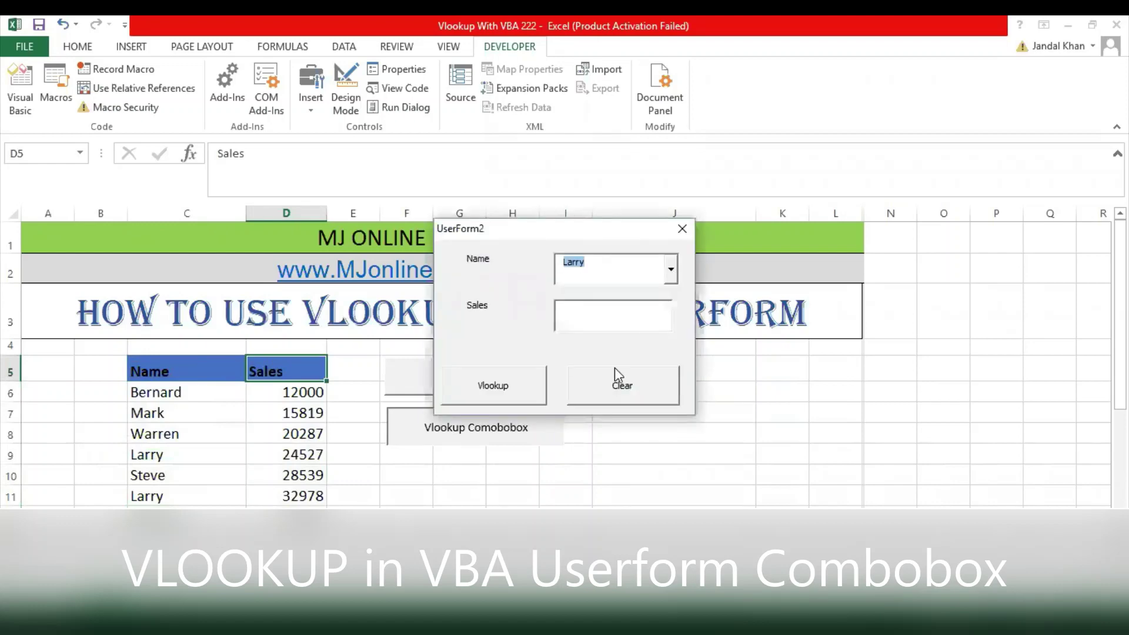
click(516, 390)
click(624, 312)
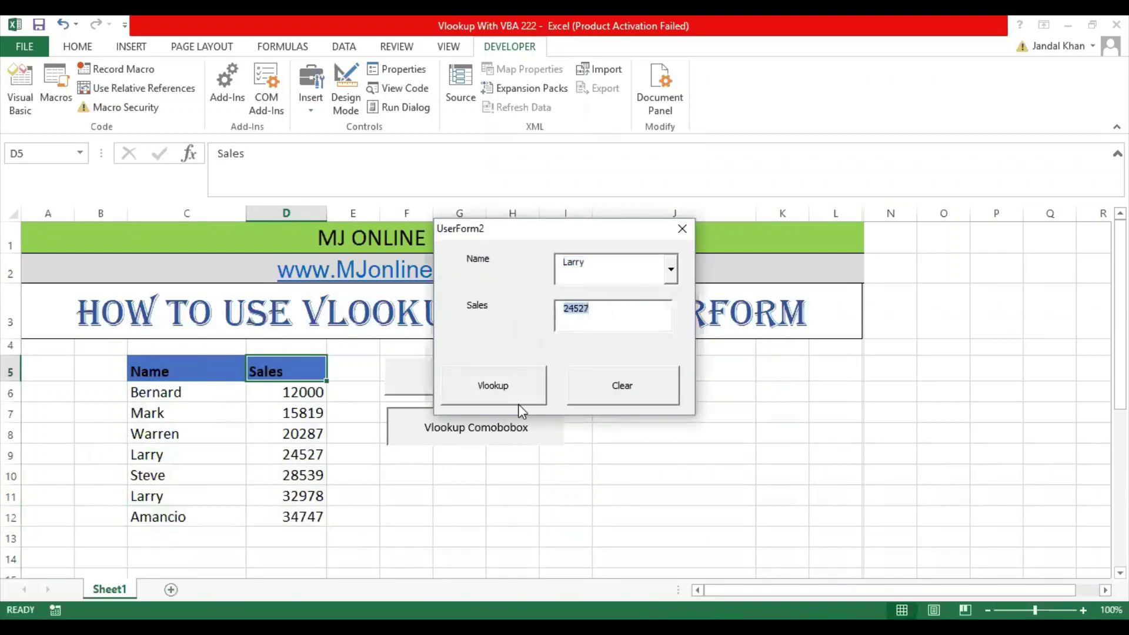
Step: Clear the combobox userform, choose Amancio as the name and look up the sales value
click(595, 383)
click(670, 269)
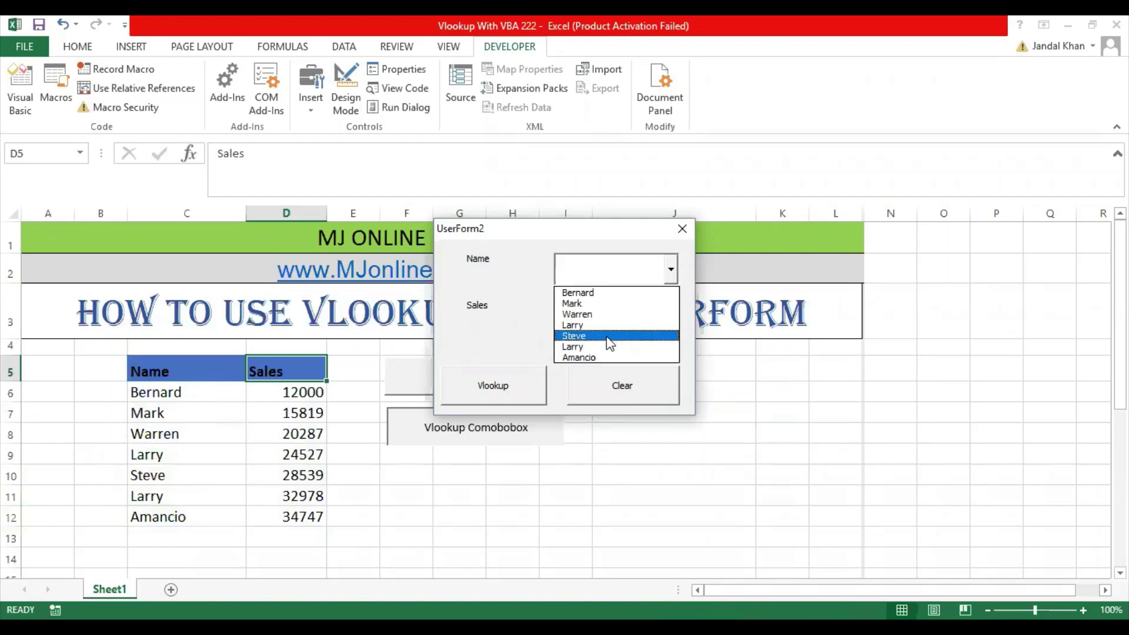
click(603, 358)
click(506, 387)
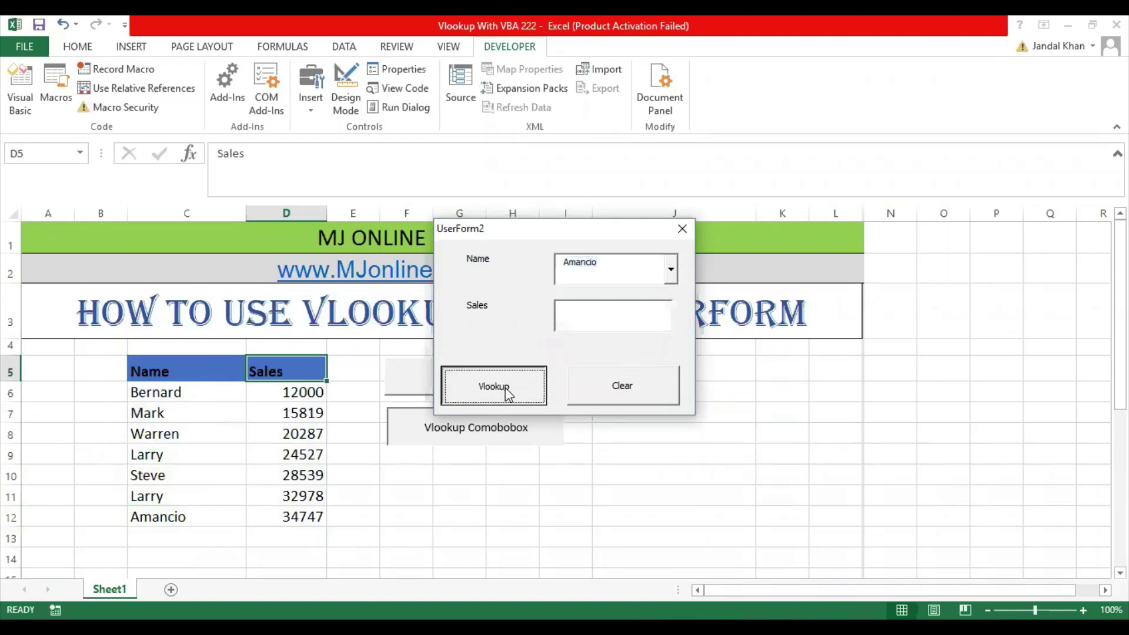
click(608, 315)
Step: Clear the combobox userform, close it and select cell J9 on the sheet
click(622, 400)
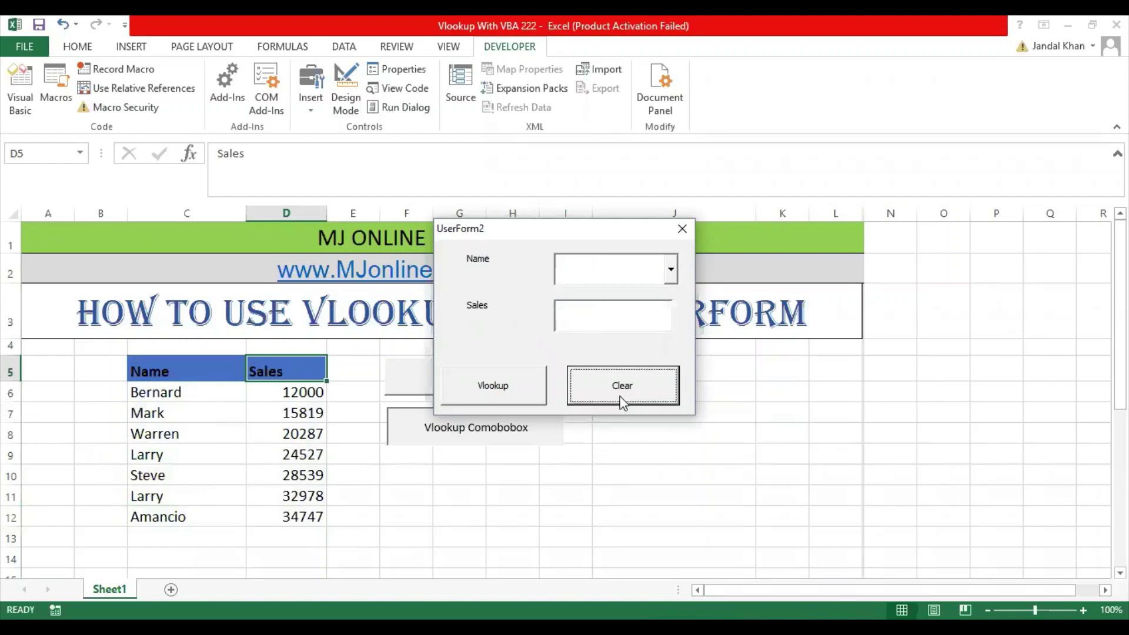
click(681, 230)
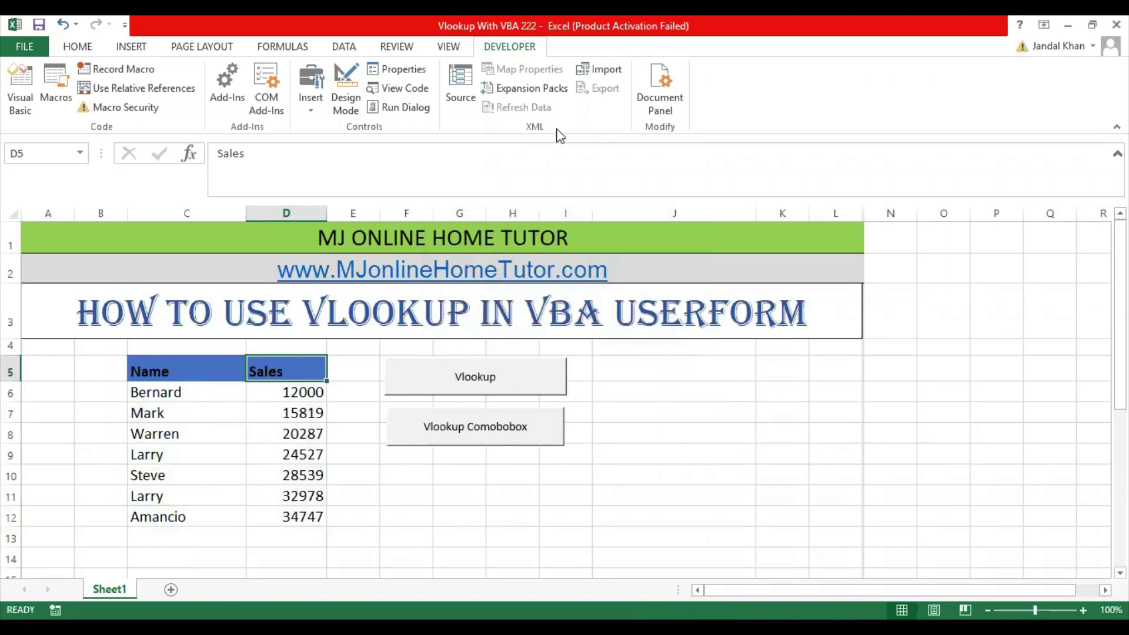
click(674, 453)
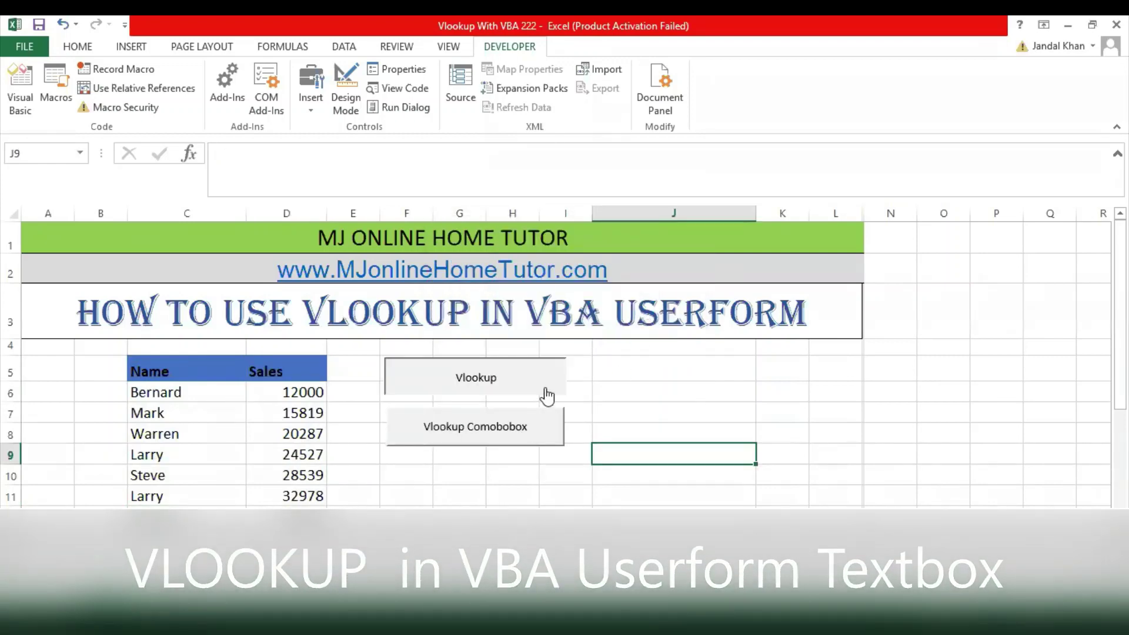
Step: Open the Vlookup textbox userform, enter Mark as the name and look up the sales value
click(547, 396)
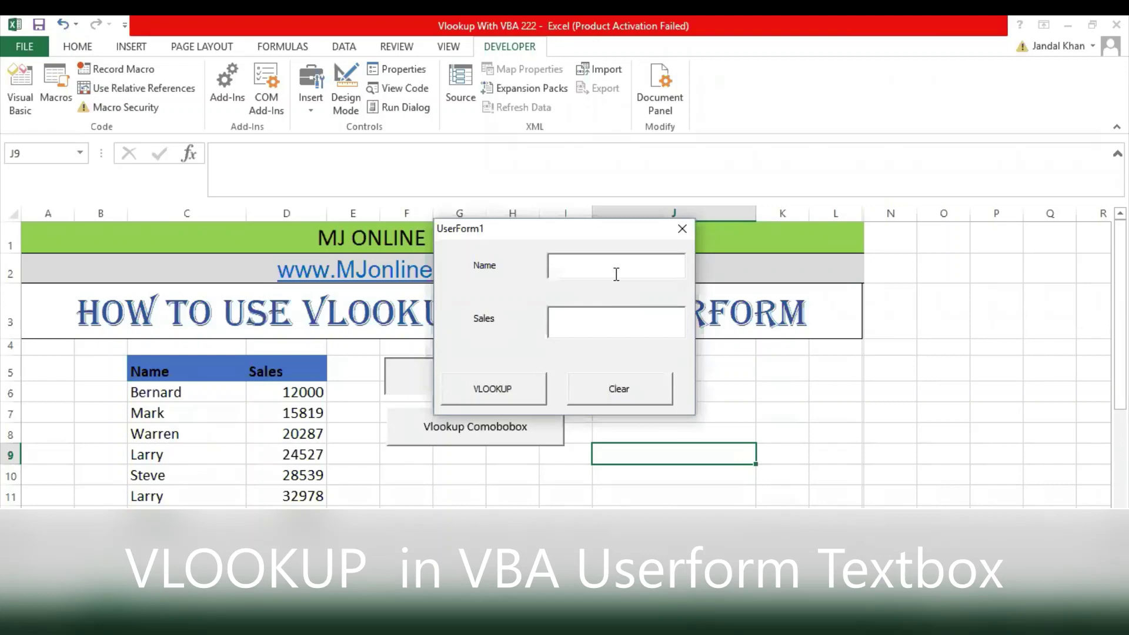
click(517, 387)
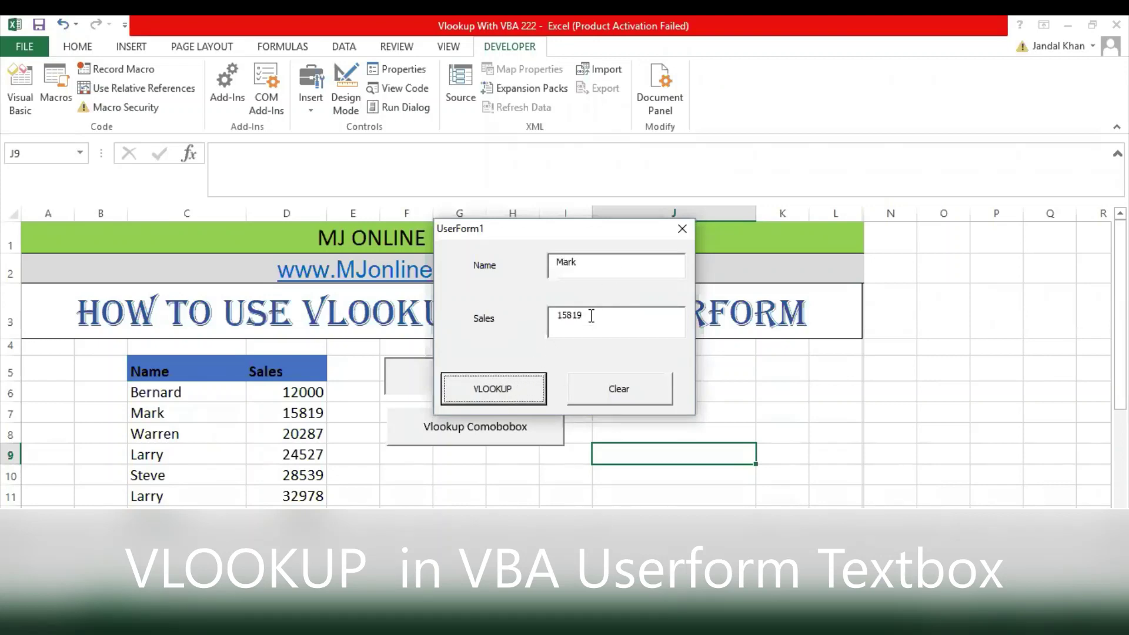
drag(590, 314, 559, 313)
Step: Replace the name in the textbox userform with Larry, look up the sales value and clear the form
drag(605, 268, 516, 268)
text(Larry)
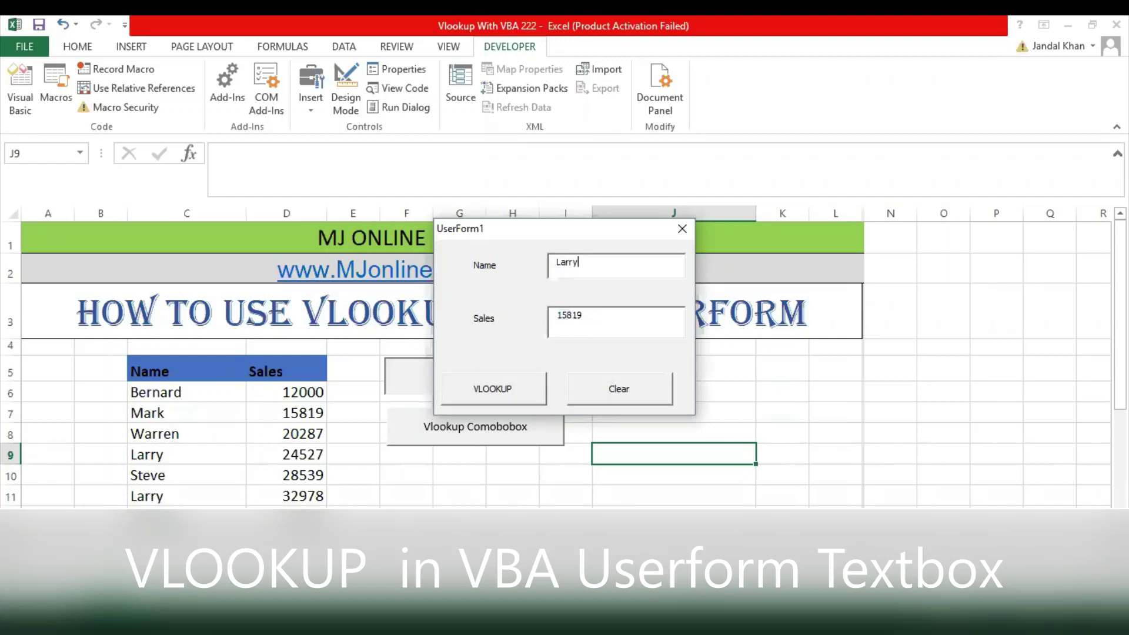
click(532, 389)
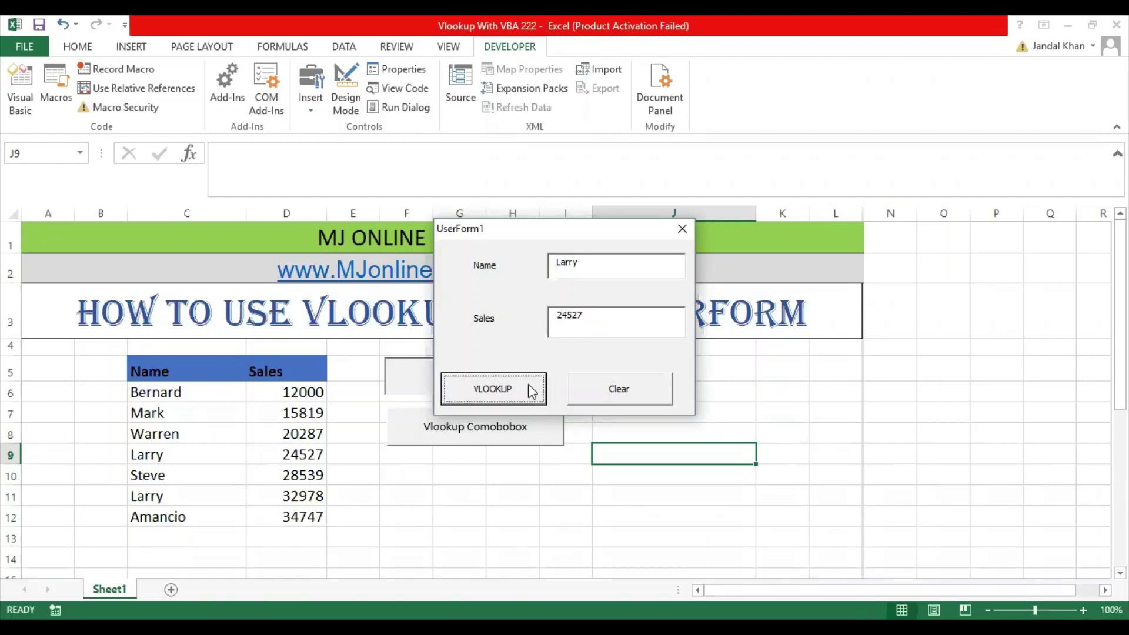
click(598, 393)
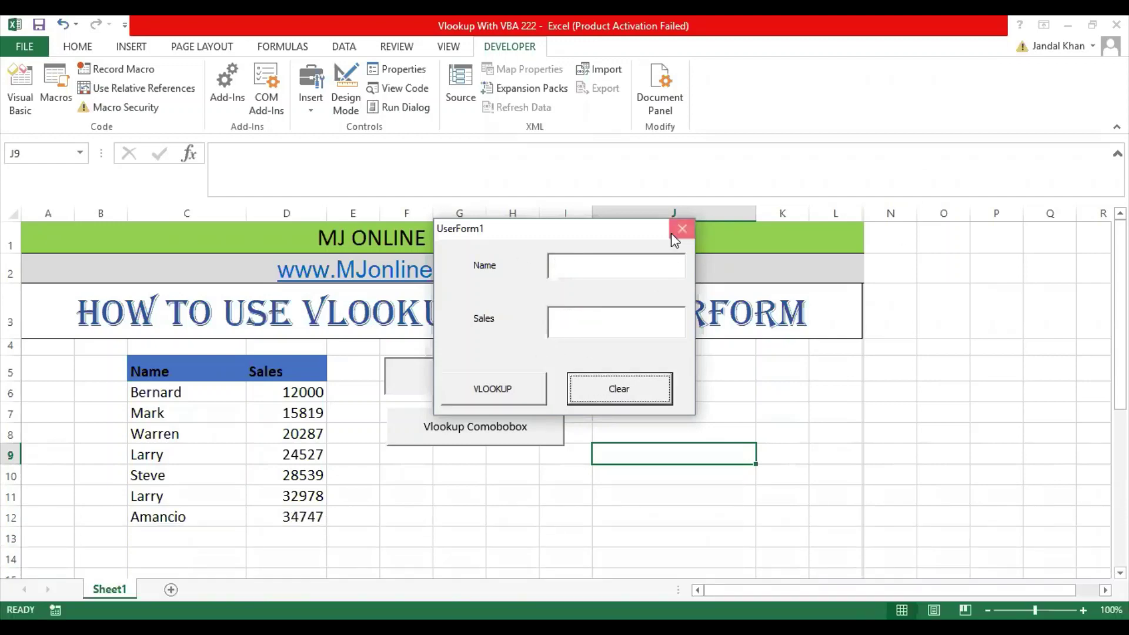